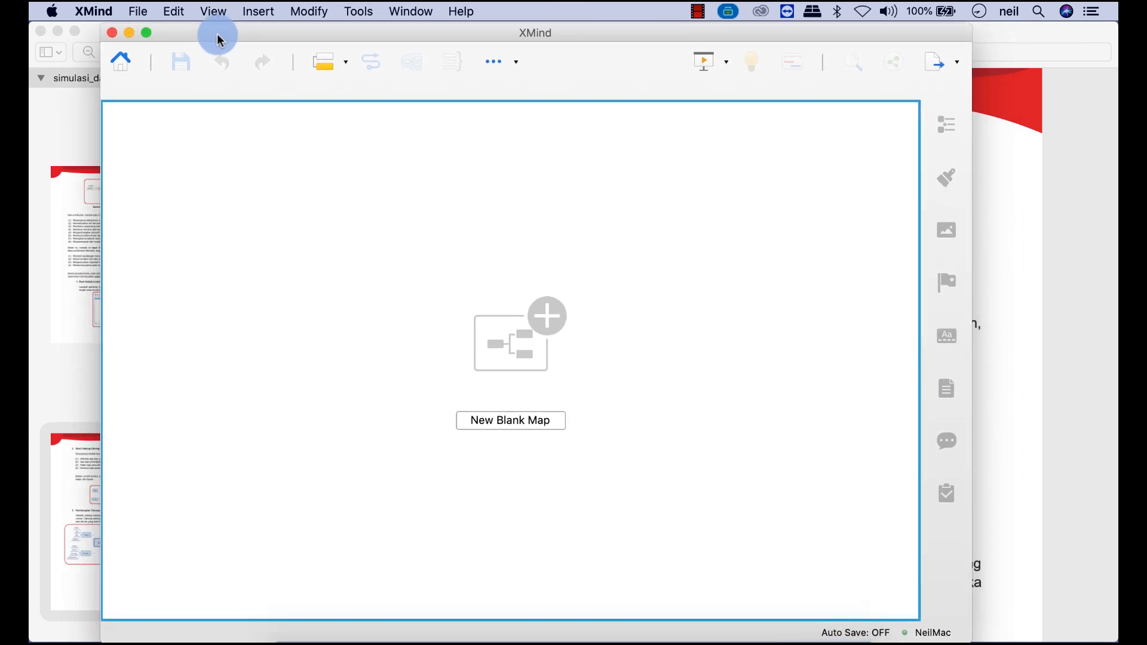
Glance at the family holiday example in the Preview PDF, return to XMind and create a new blank map
mouse_move(217, 34)
mouse_down()
mouse_move(263, 34)
mouse_move(213, 35)
mouse_up()
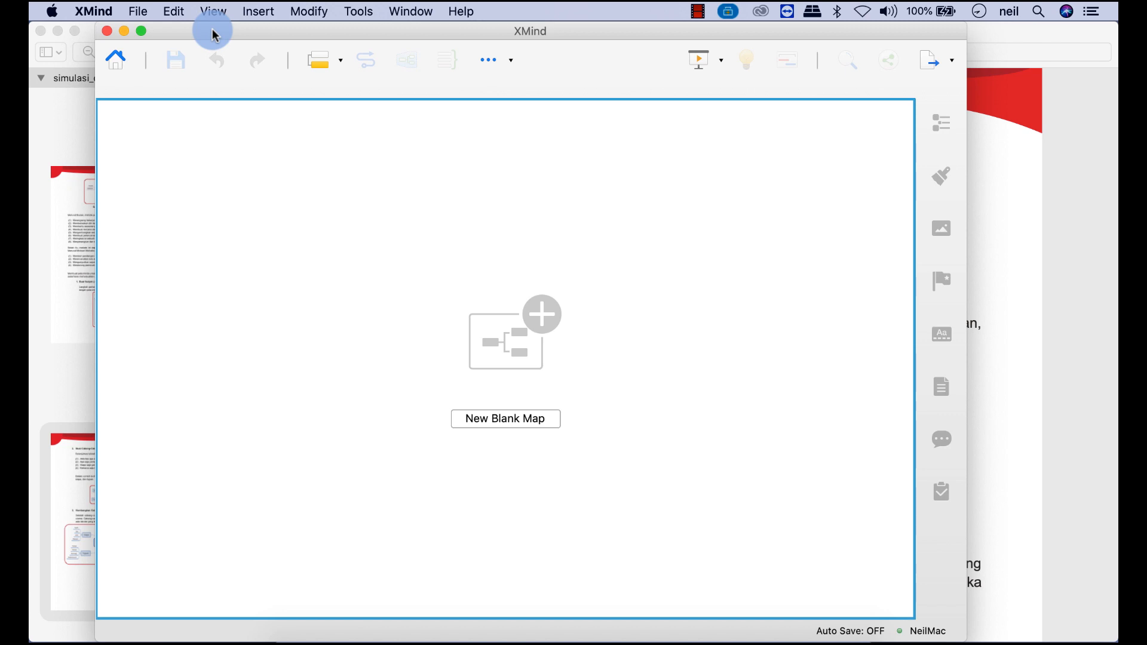
click(365, 104)
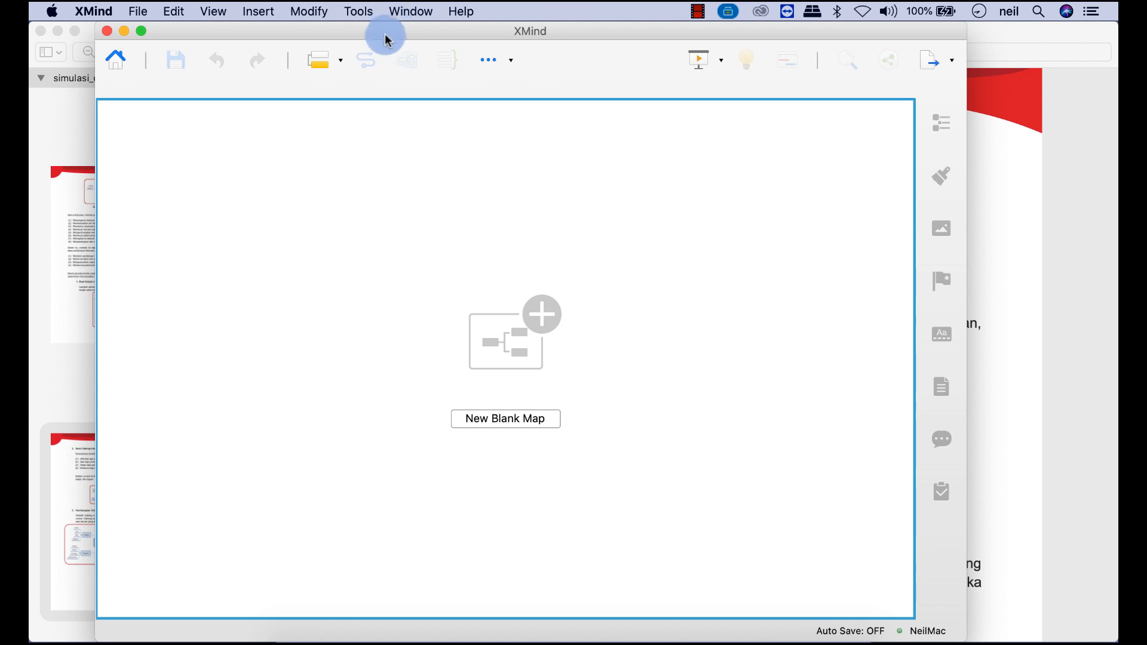
click(65, 389)
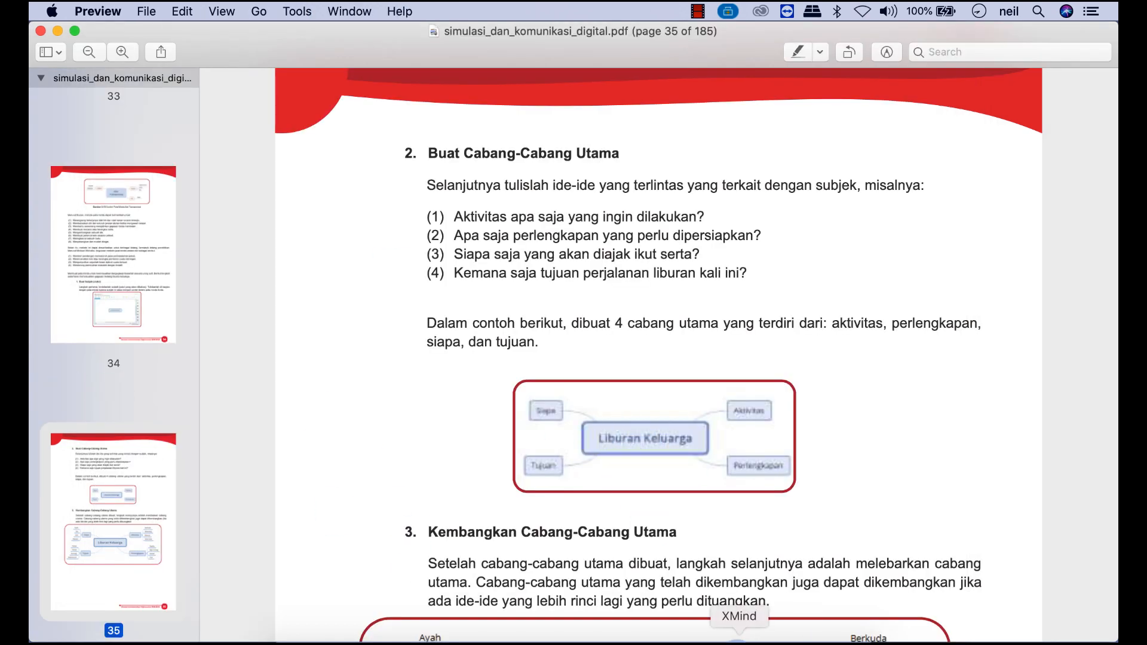
click(747, 634)
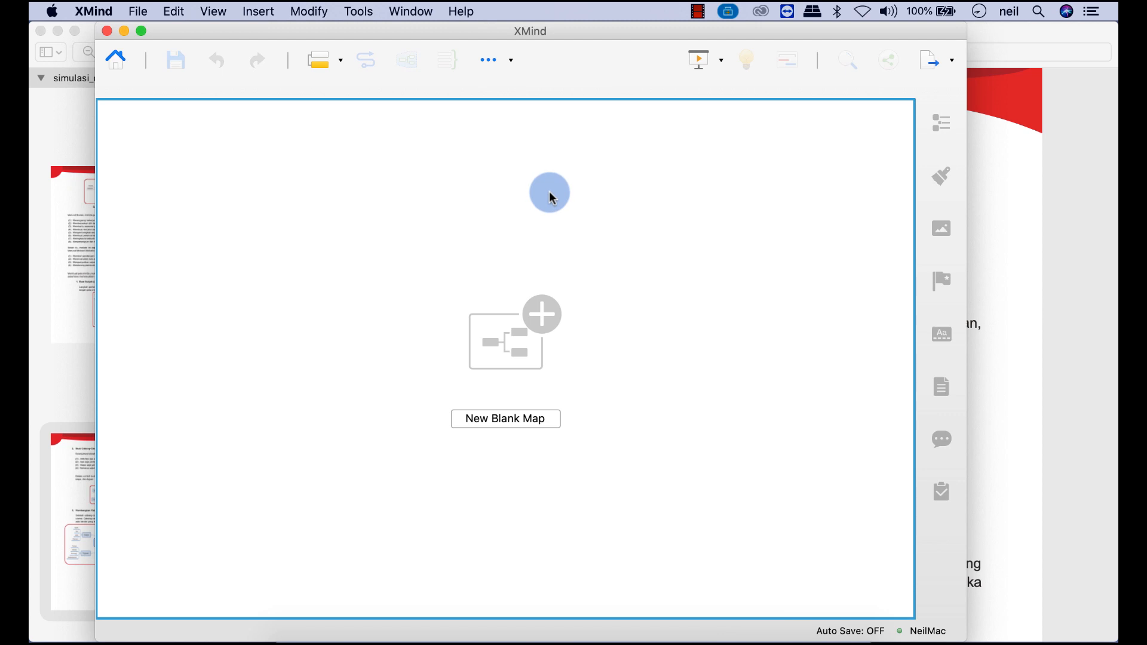
click(512, 418)
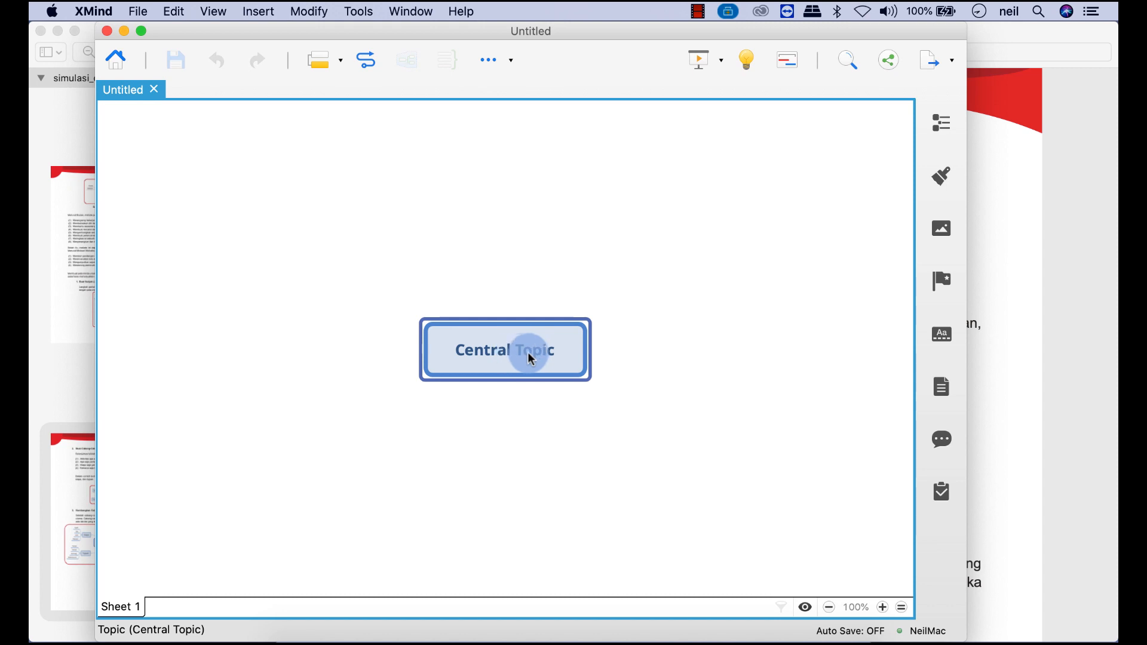
Rename the central topic as Liburan
double_click(531, 357)
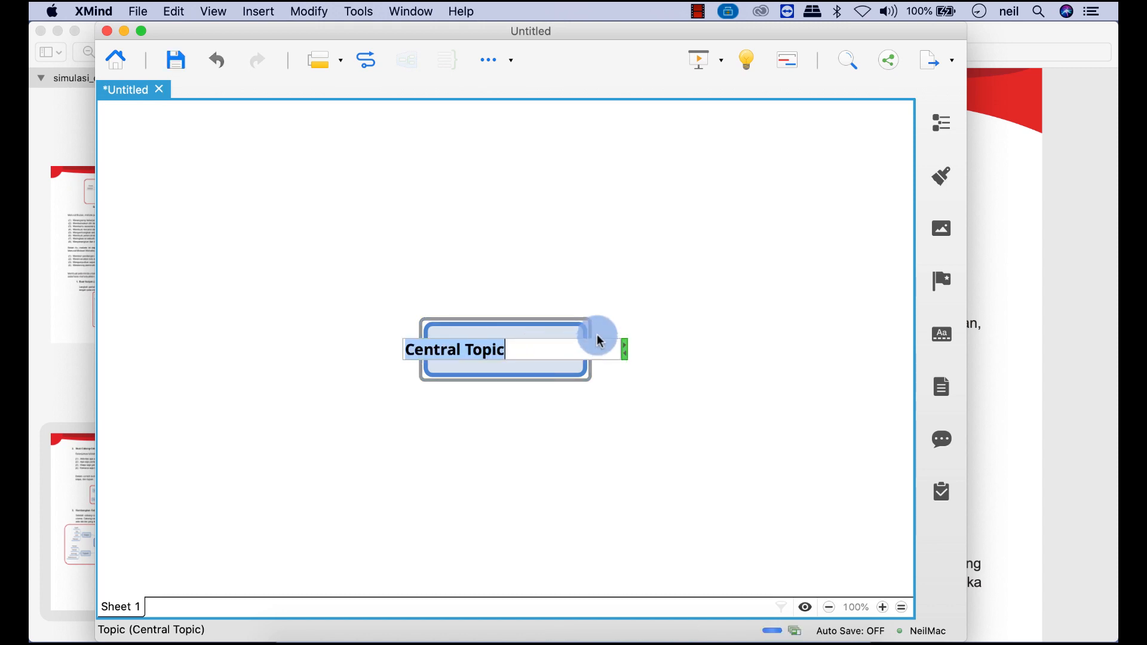
text(LIburan)
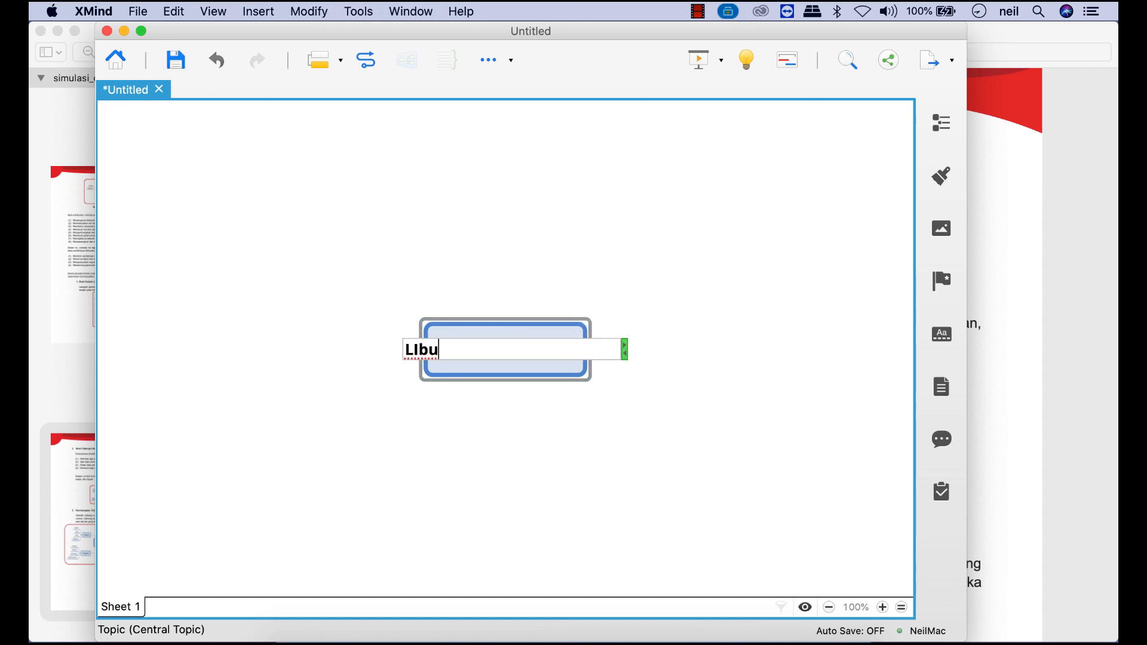
key(BackSpace)
key(BackSpace)
key(BackSpace)
key(BackSpace)
key(BackSpace)
key(BackSpace)
text(iburan)
key(Return)
click(543, 341)
click(415, 146)
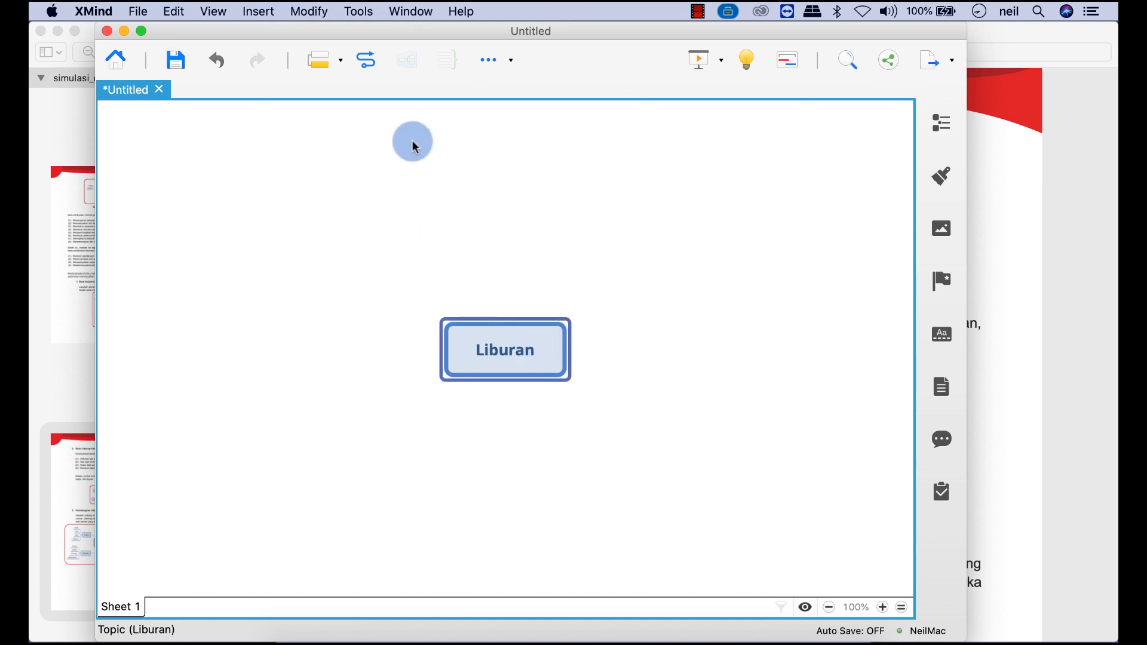
Add a relationship from Liburan to a new floating topic at its upper left and name that topic Tujuan
click(548, 369)
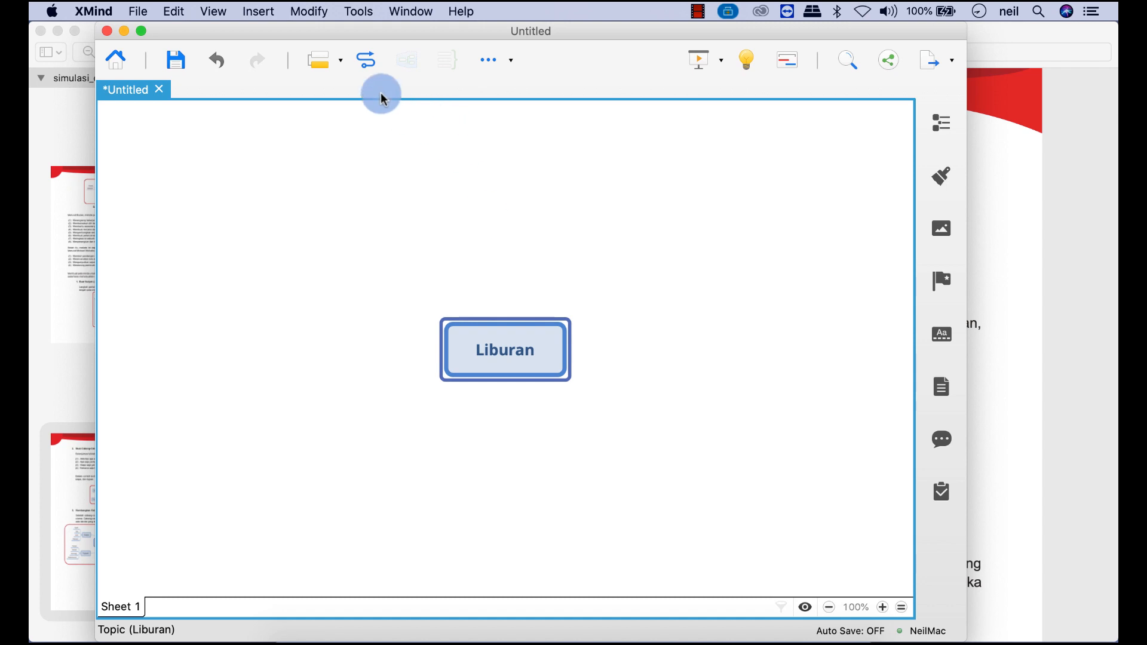
click(365, 61)
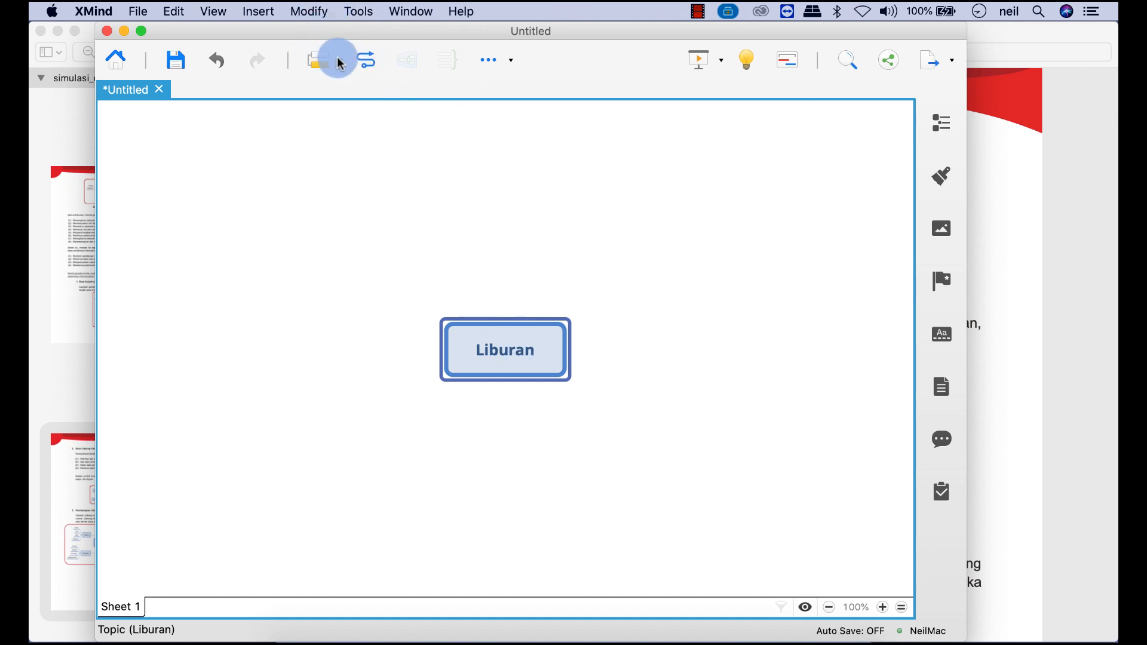
click(369, 61)
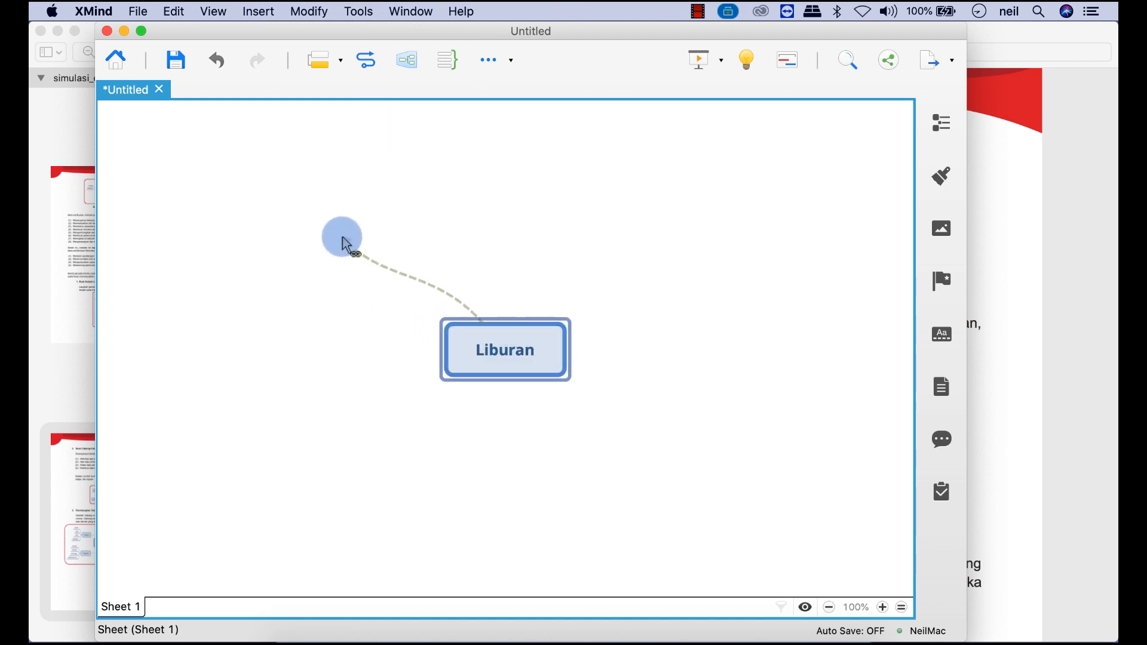
click(342, 240)
click(377, 247)
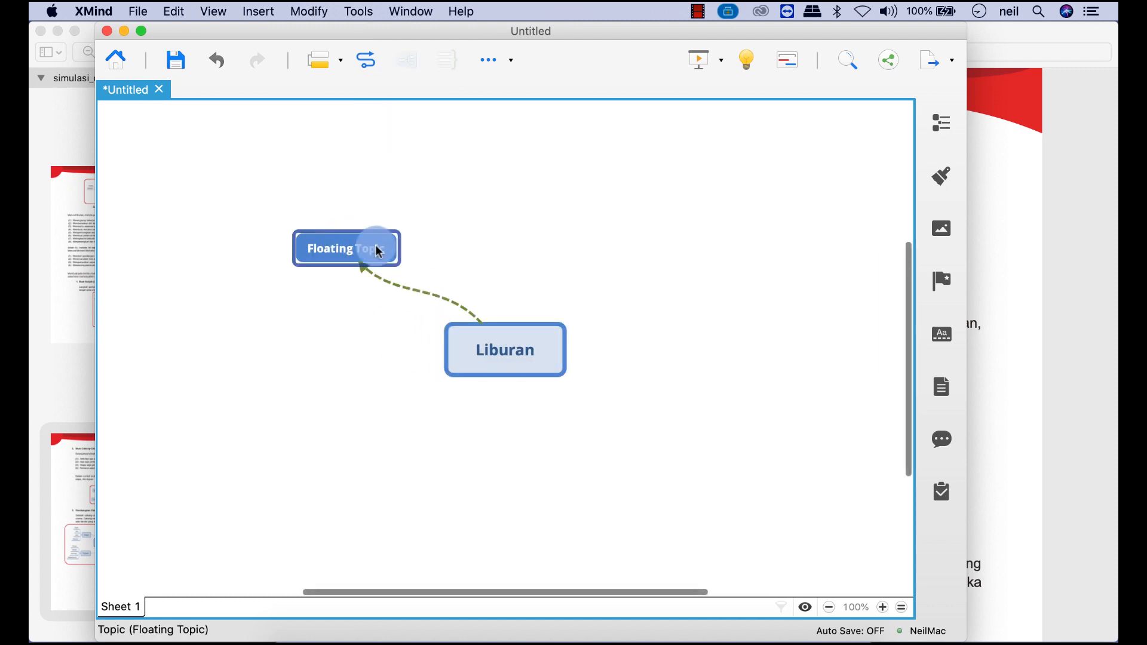
click(378, 249)
text(T)
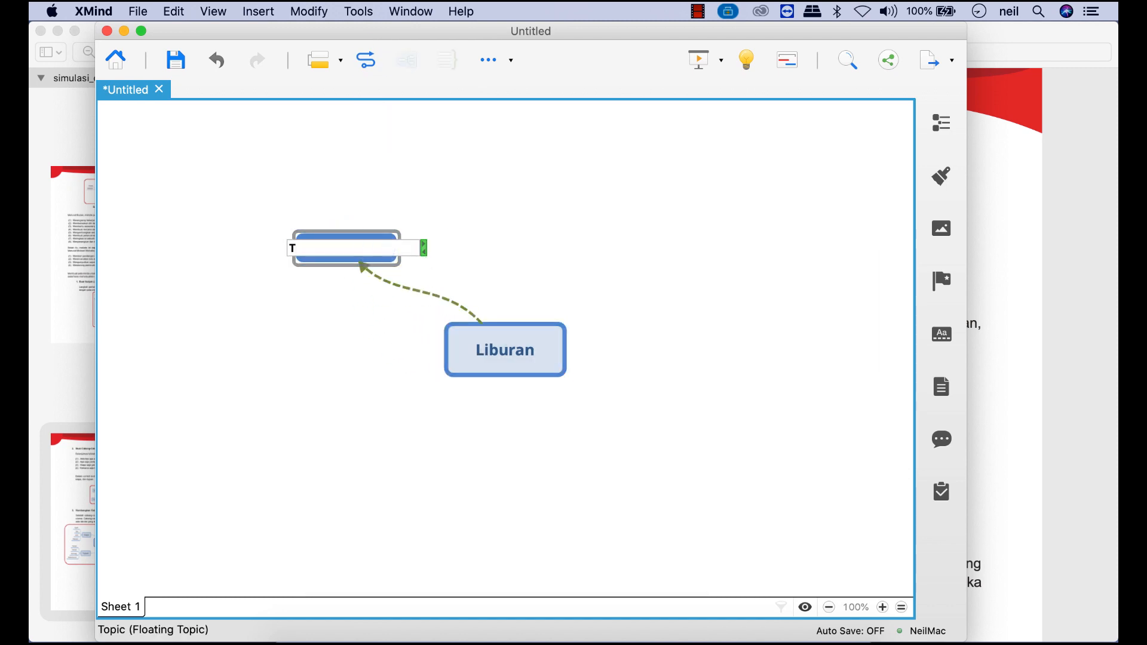
text(ujuan)
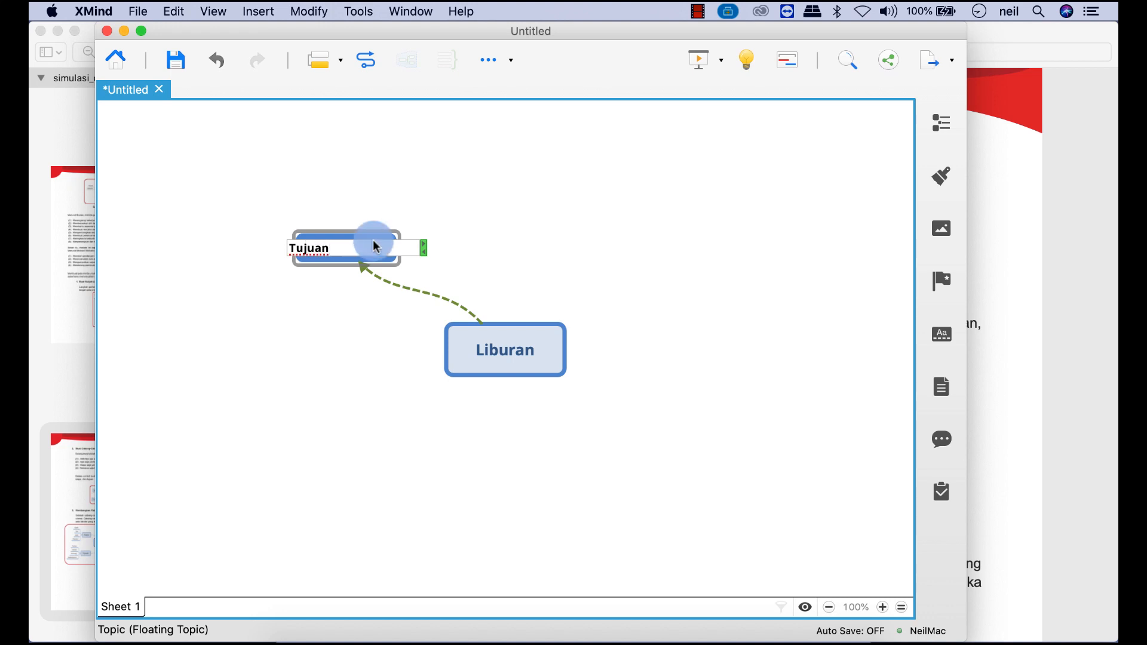
click(365, 60)
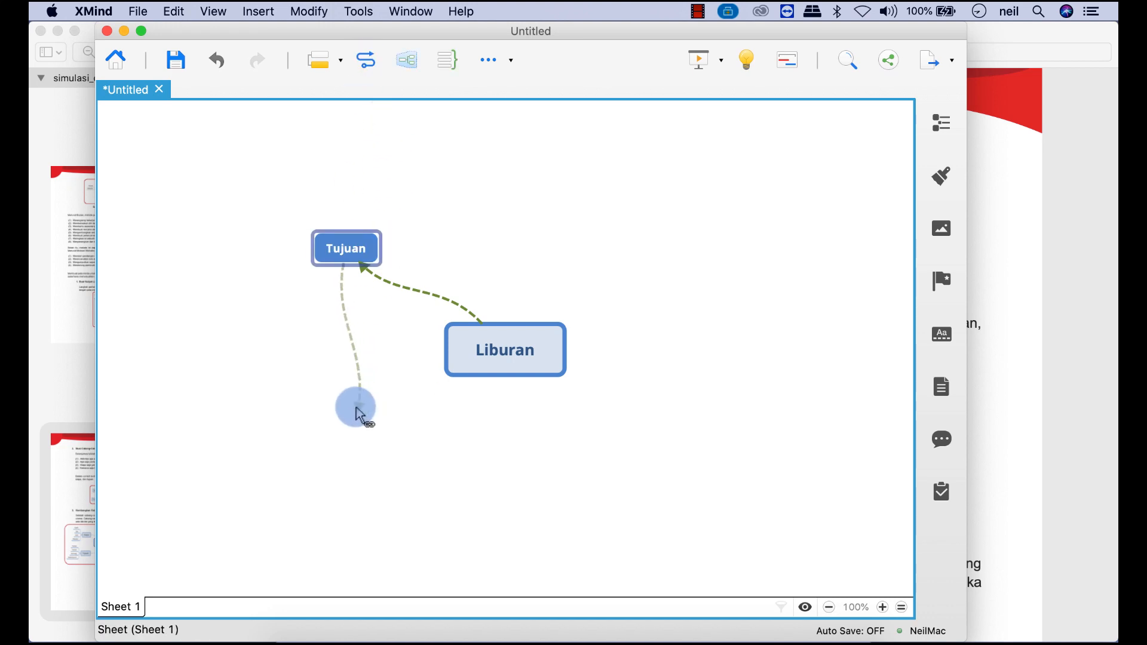
click(356, 398)
click(352, 239)
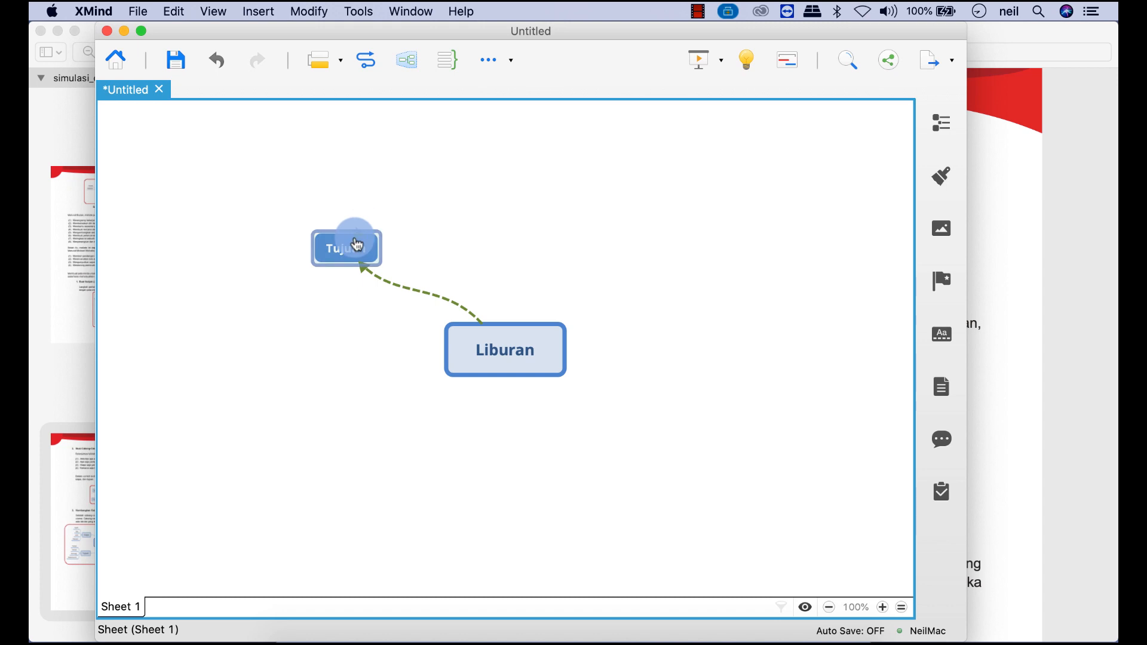
click(365, 63)
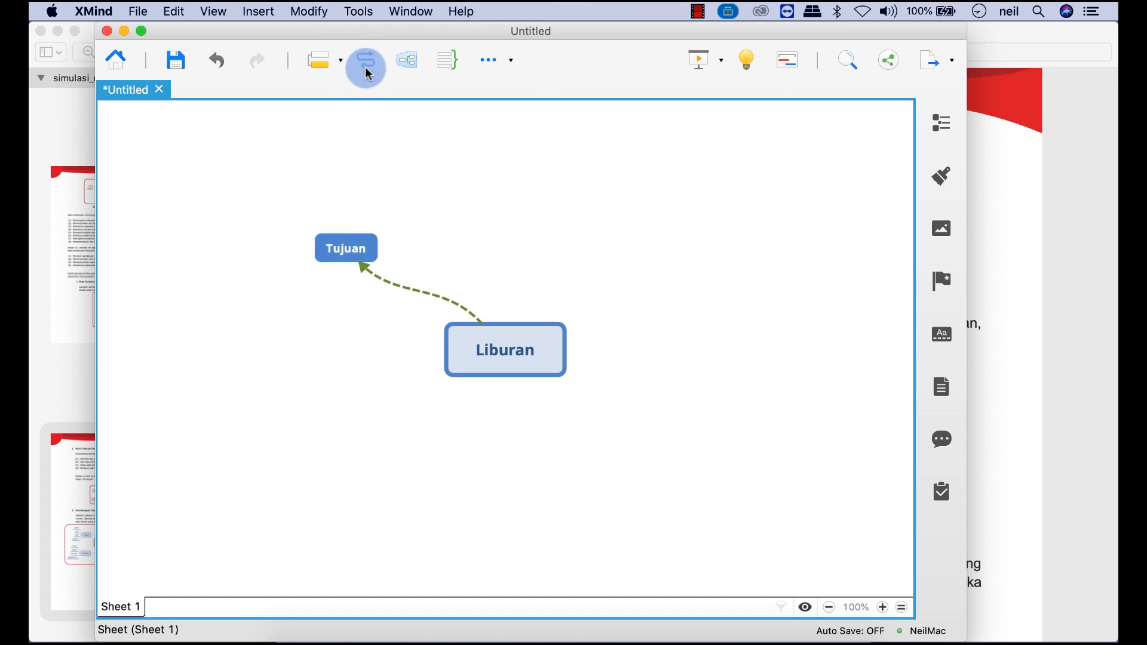
Add a relationship from Liburan to a new floating topic below Tujuan and name that topic Waktu
click(454, 348)
click(365, 59)
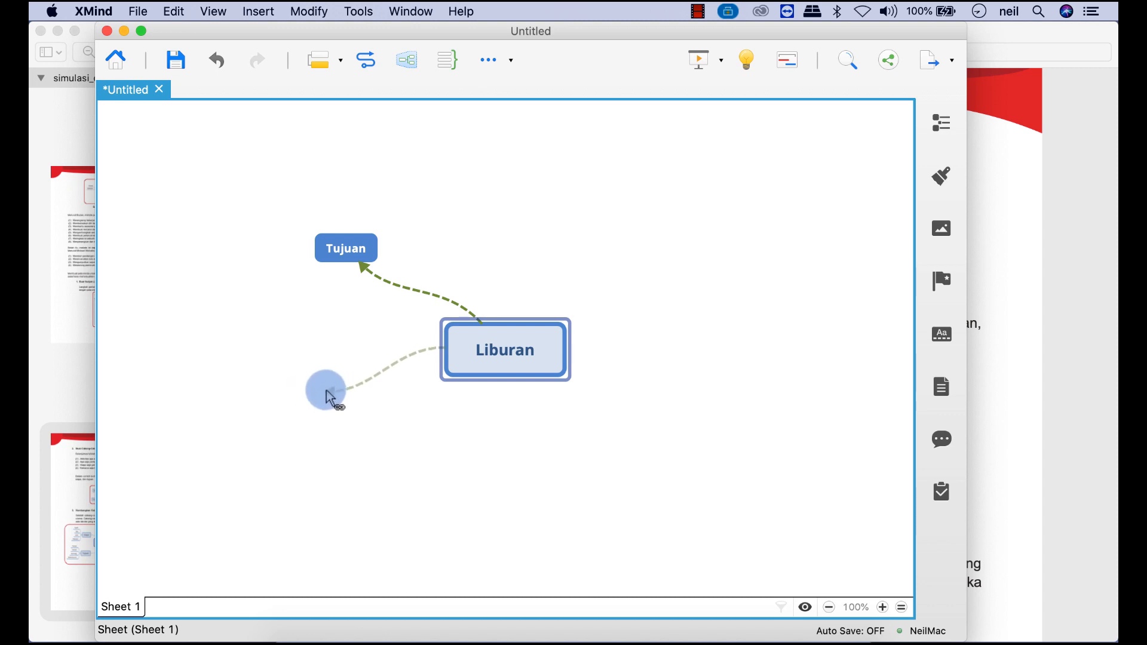
click(342, 388)
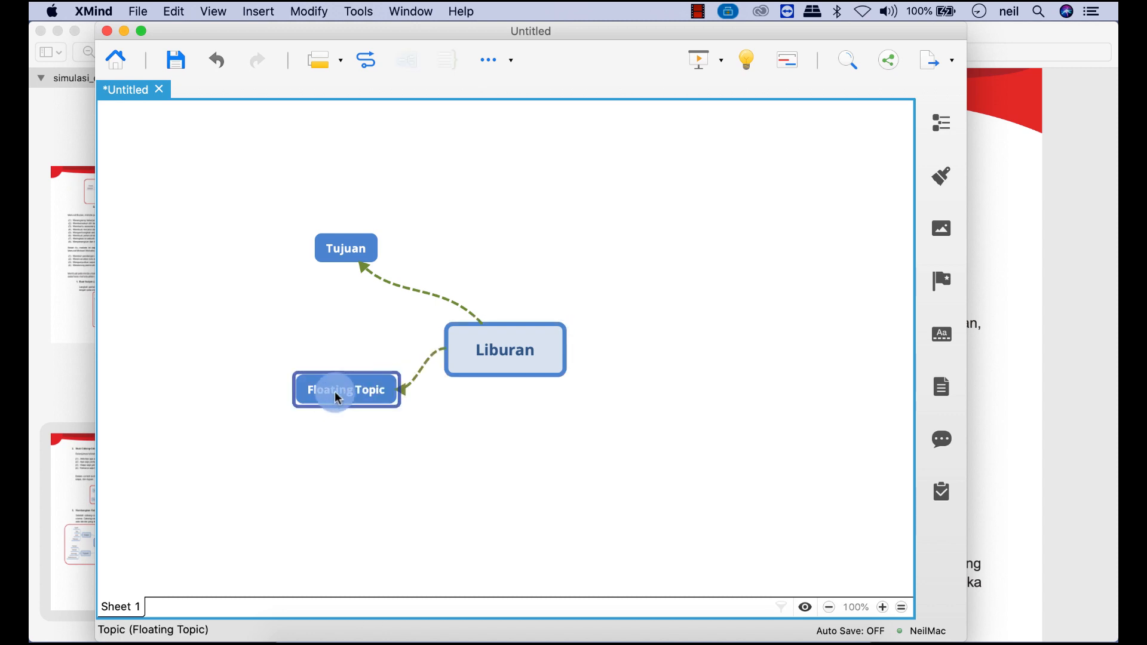
double_click(344, 392)
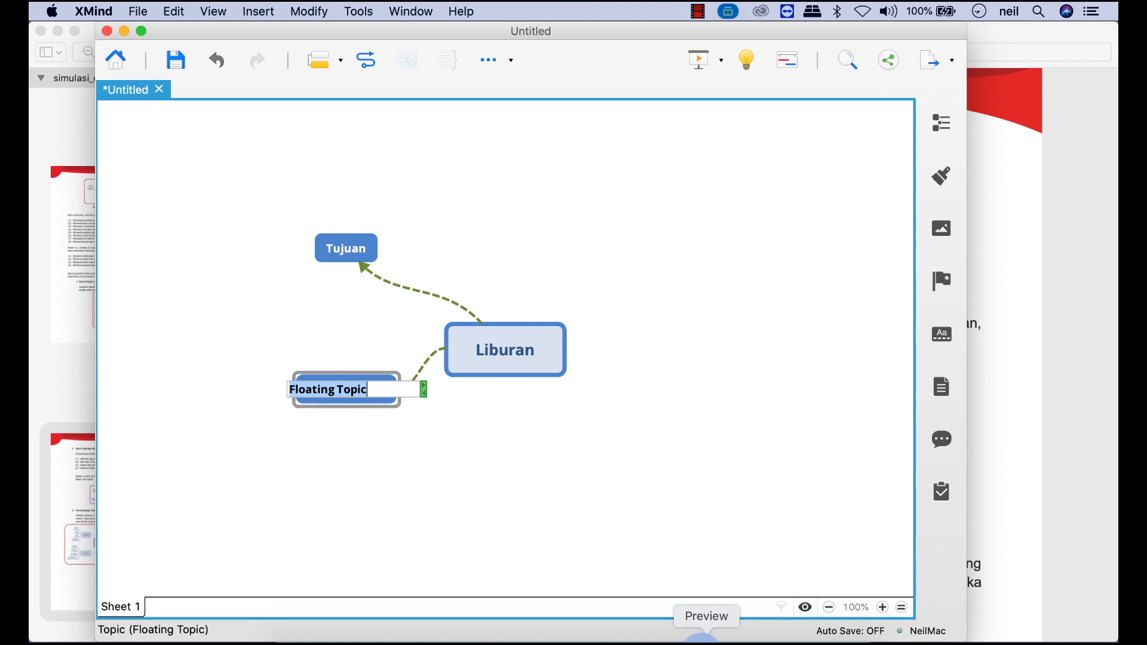
text(Waktu)
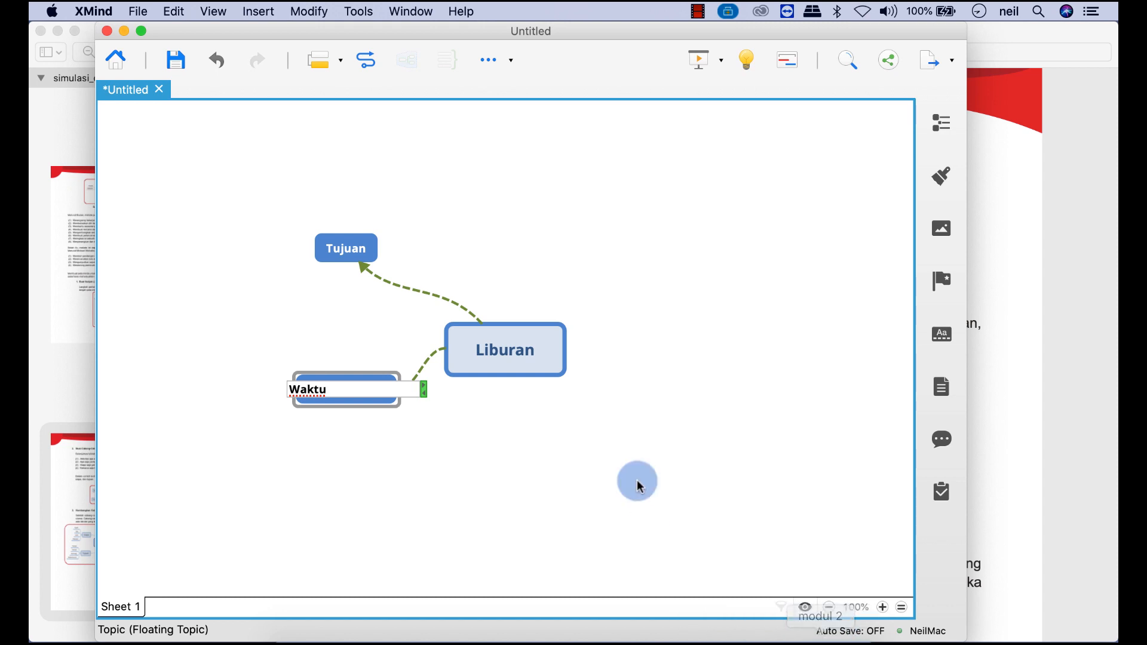
Add a relationship from Liburan to a new floating topic at its upper right and name that topic Aktifitas
click(517, 360)
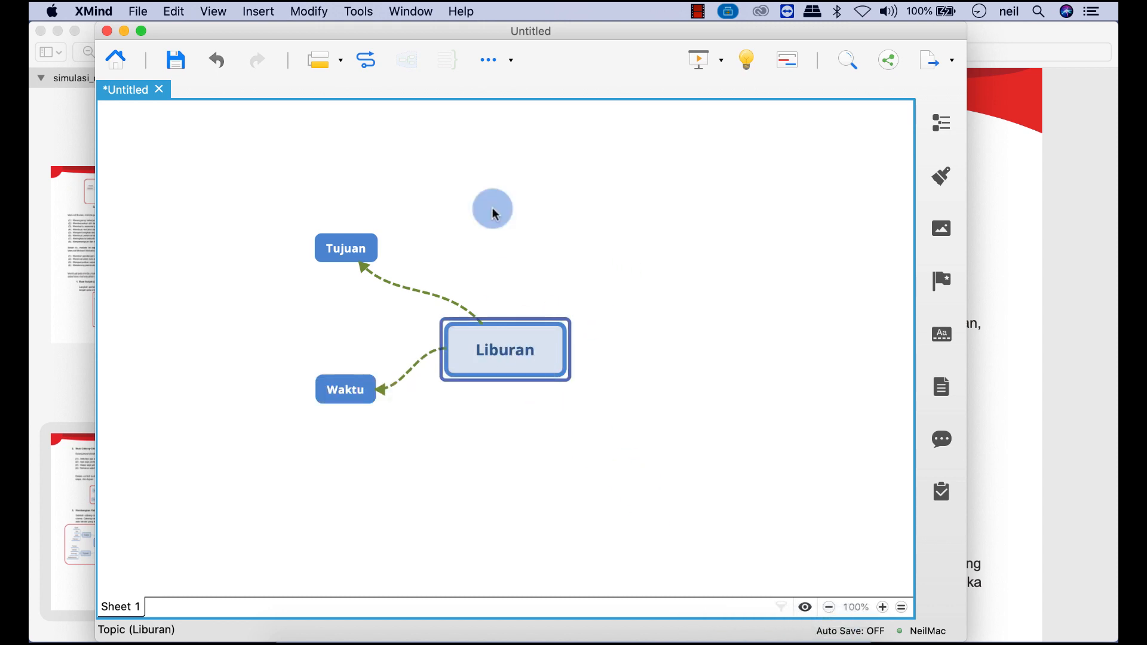
click(387, 61)
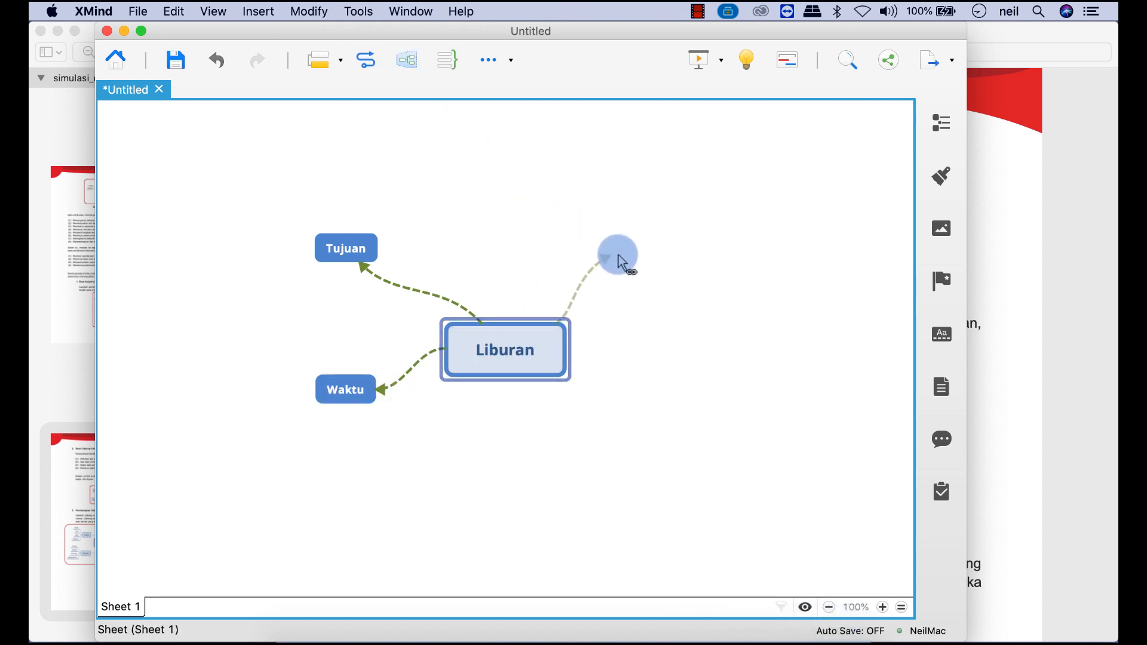
click(647, 233)
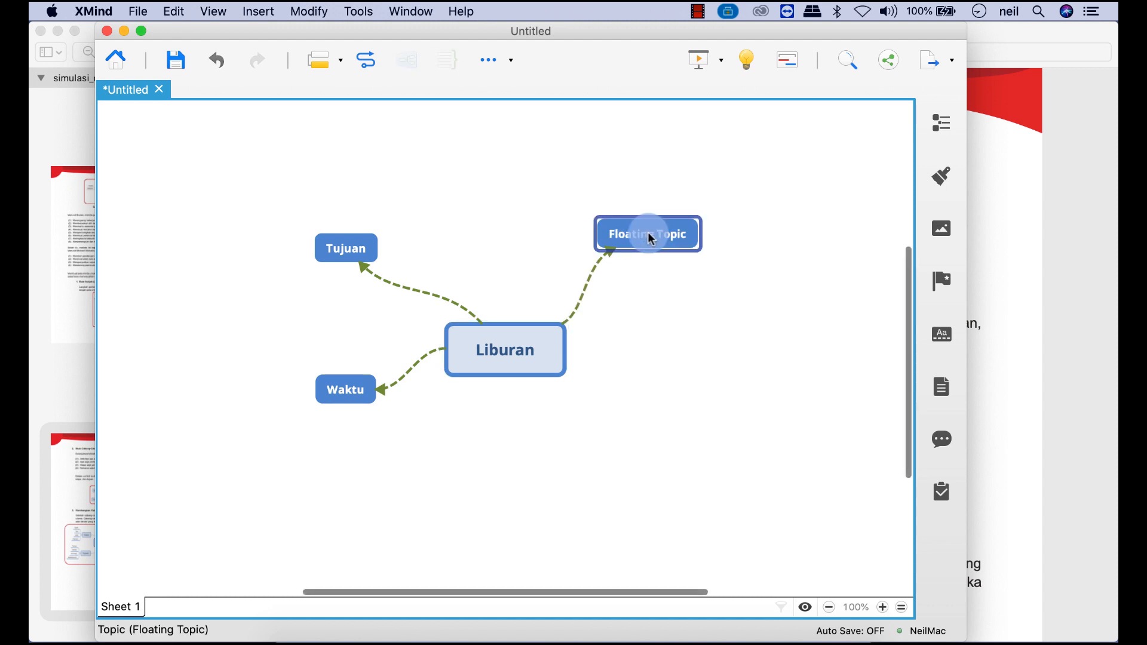
text(Aktivitas)
Add a relationship from Liburan to a new floating topic below Aktifitas and name that topic Perlengkapan
click(509, 351)
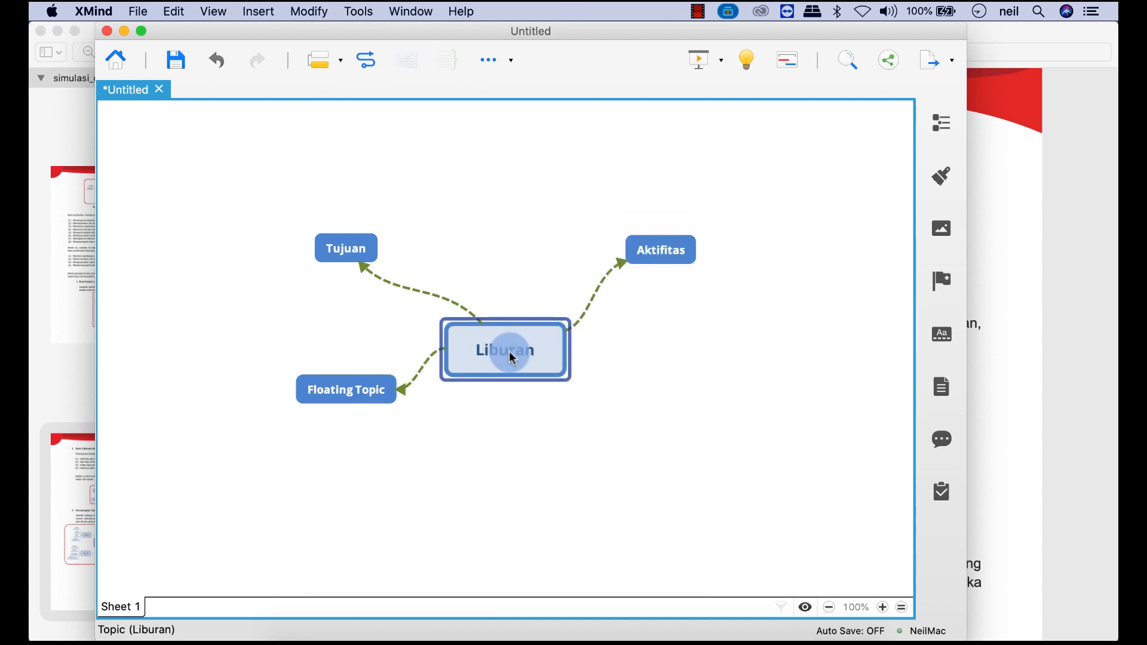
click(376, 60)
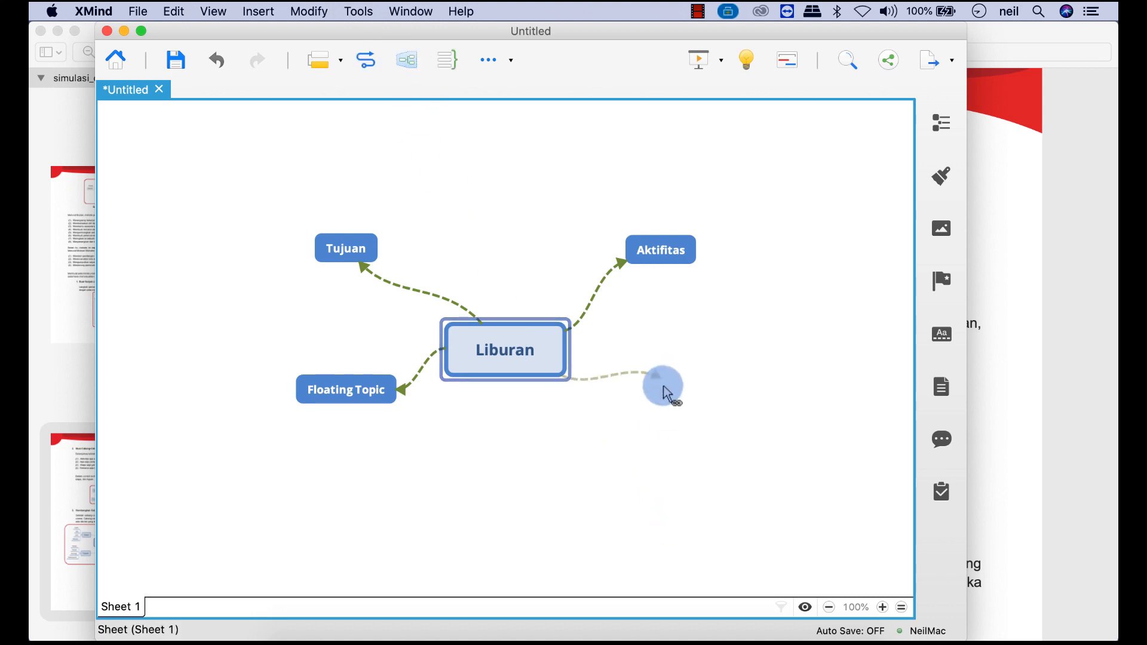
click(643, 428)
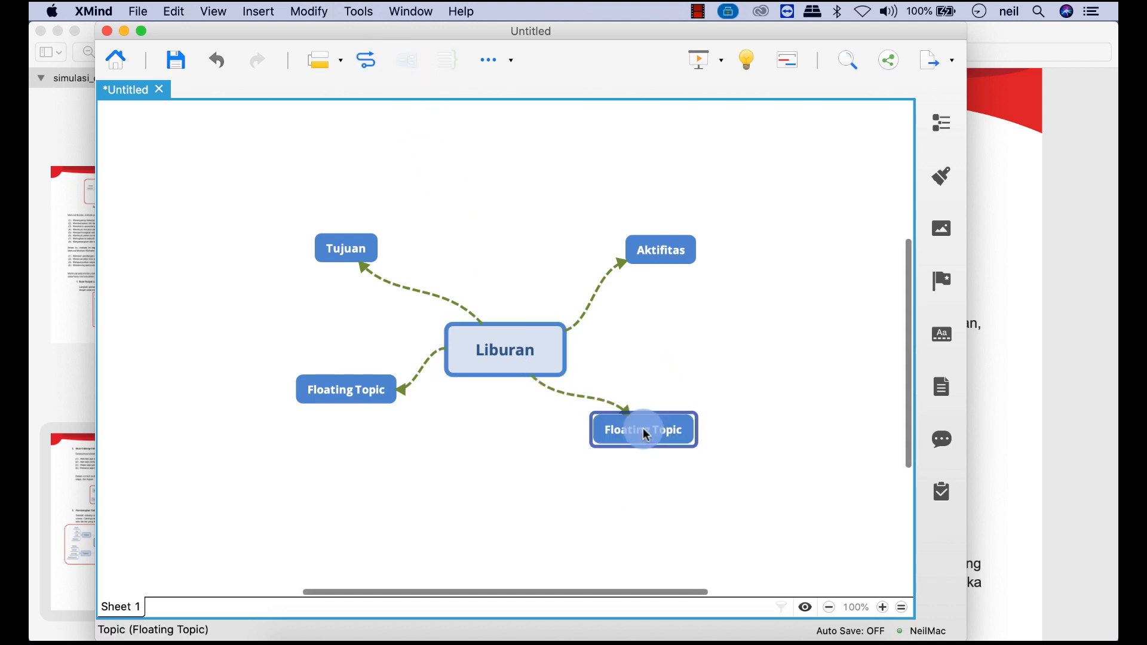
text(Perlengkapan)
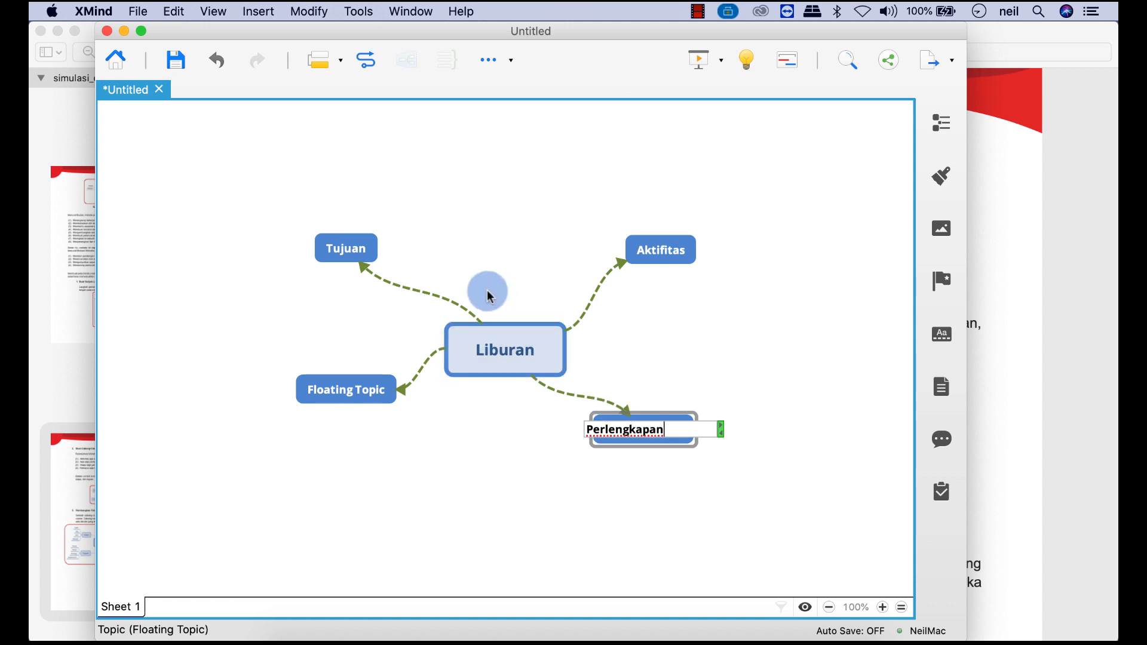
click(564, 332)
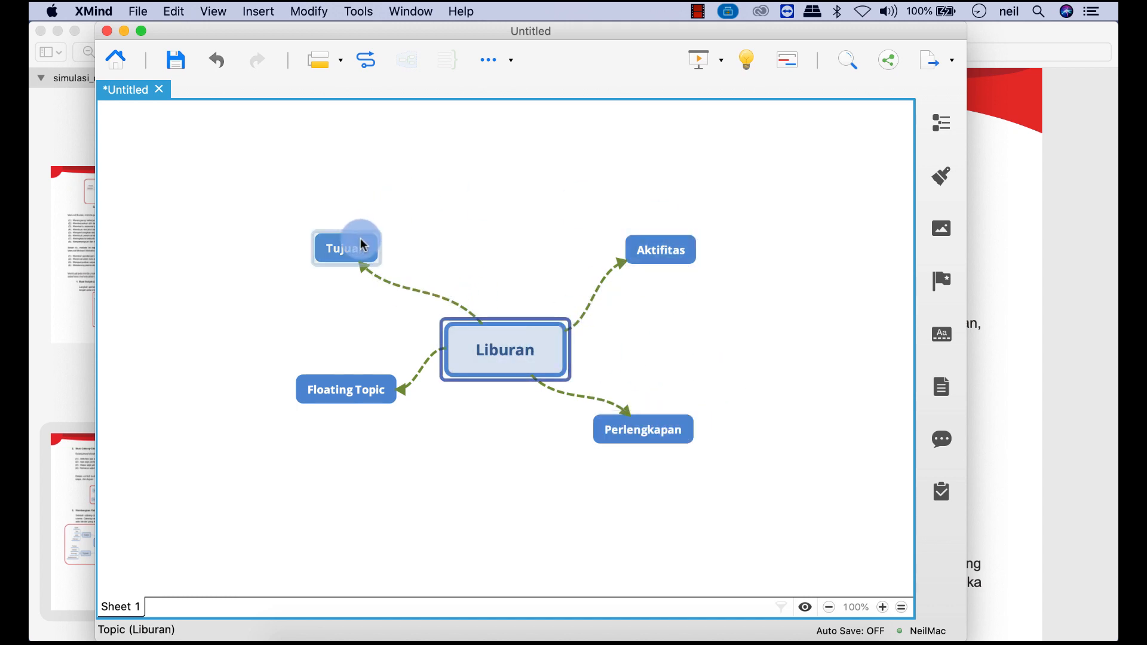
Add a relationship from Tujuan to a new floating topic at its upper left and name that topic Pantai
click(345, 250)
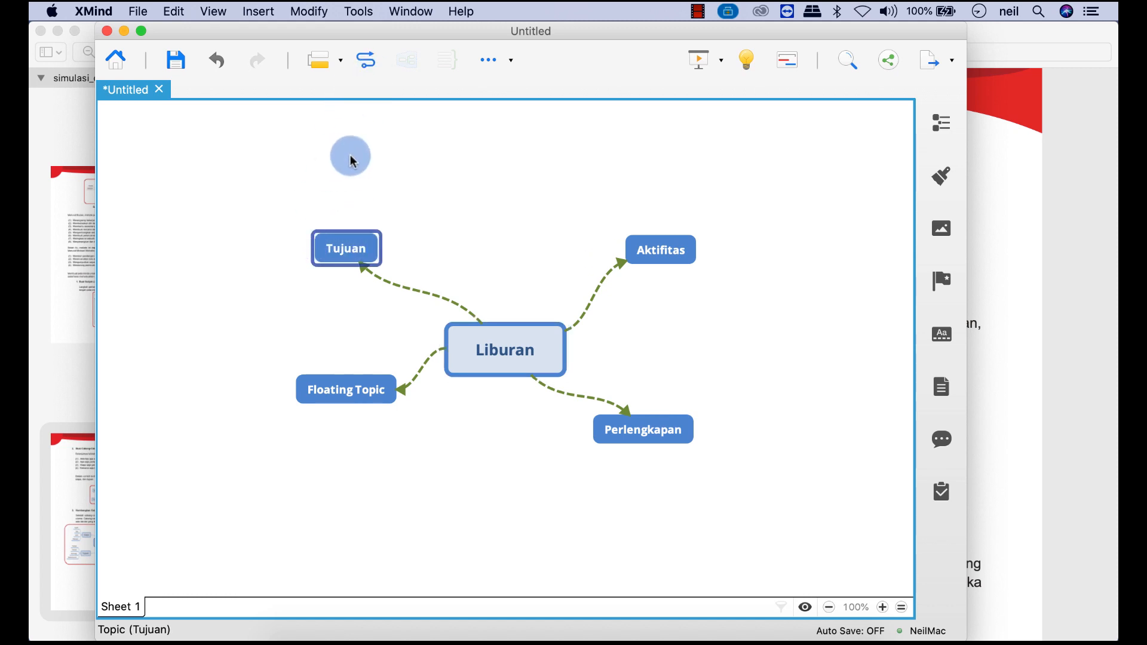
click(366, 59)
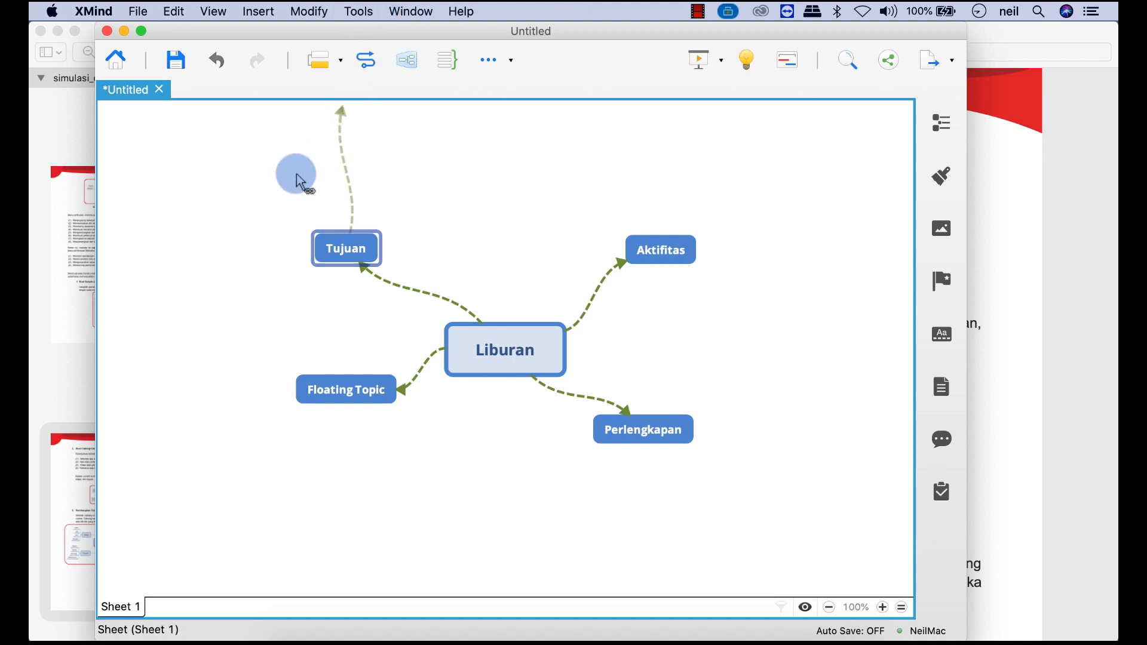
click(271, 223)
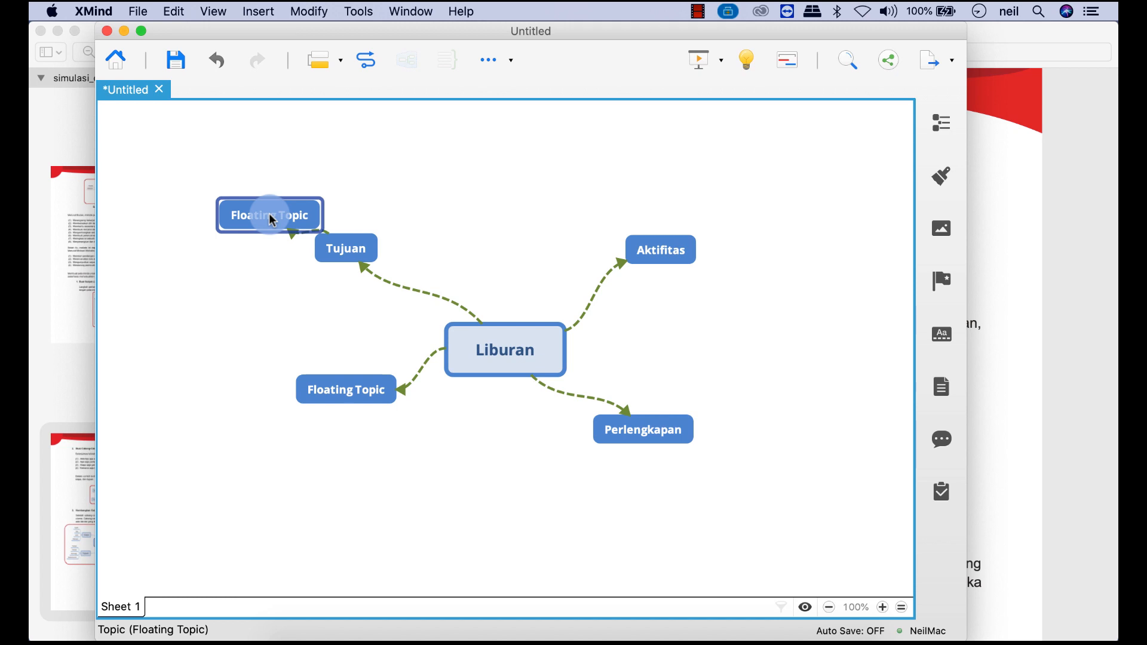
double_click(272, 220)
text(Pantai)
Add a relationship from Tujuan to a new floating topic at its lower left and name that topic Gunung
click(341, 242)
click(363, 60)
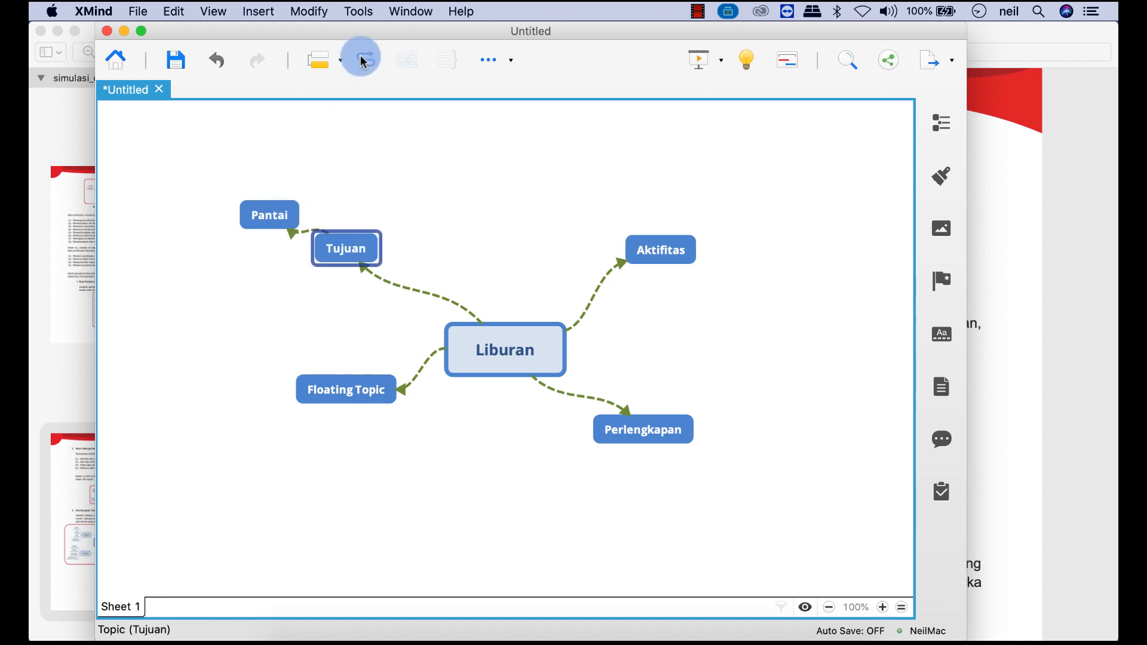
click(251, 273)
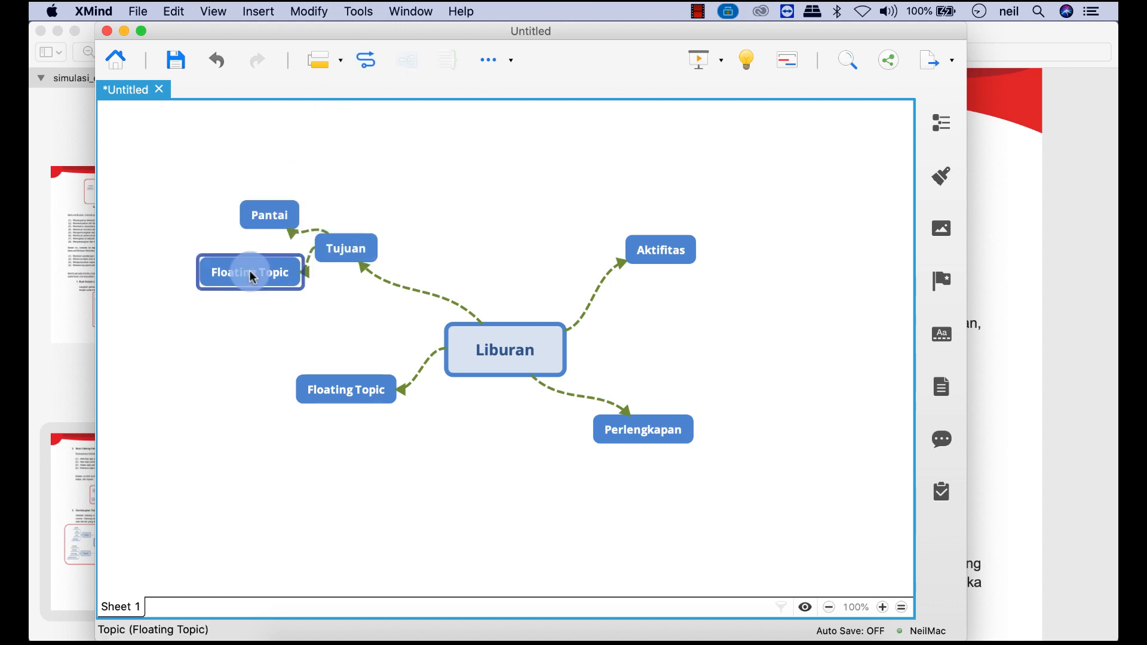
text(G)
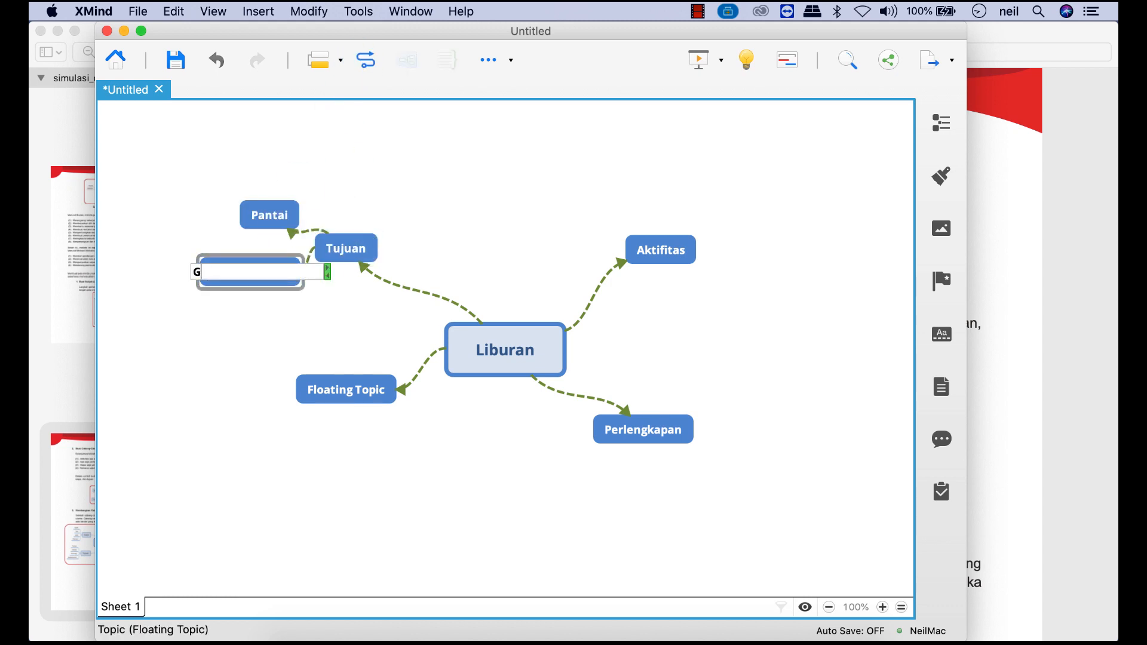
text(unung)
Rename the remaining unnamed floating topic linked to Liburan as Siapa
click(352, 391)
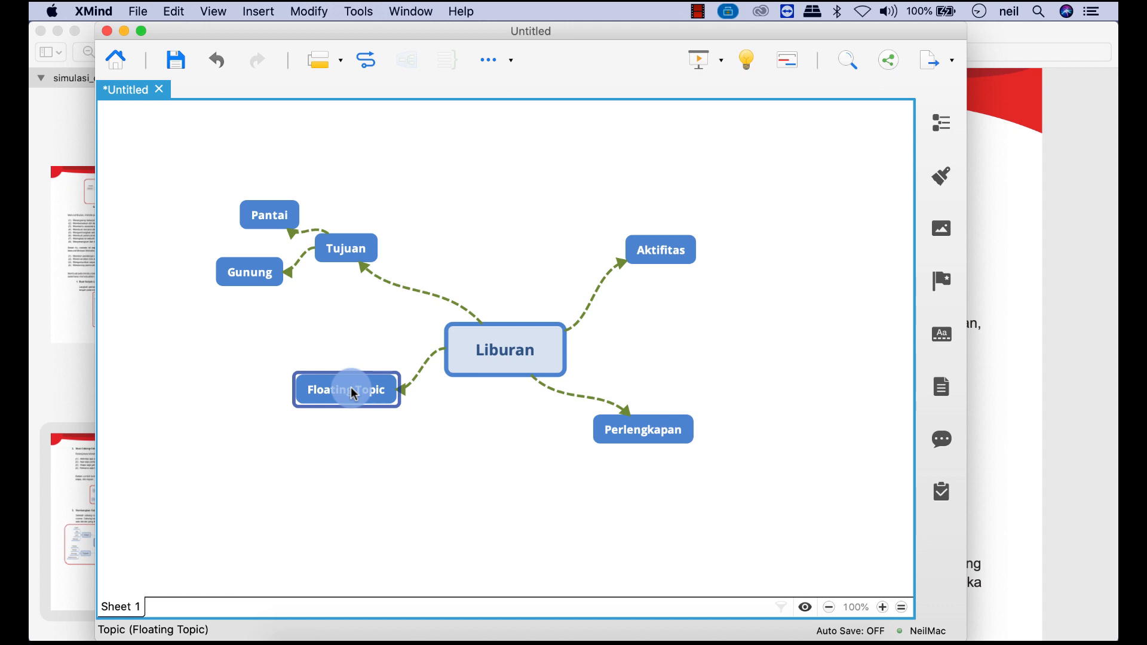
text(Siapa)
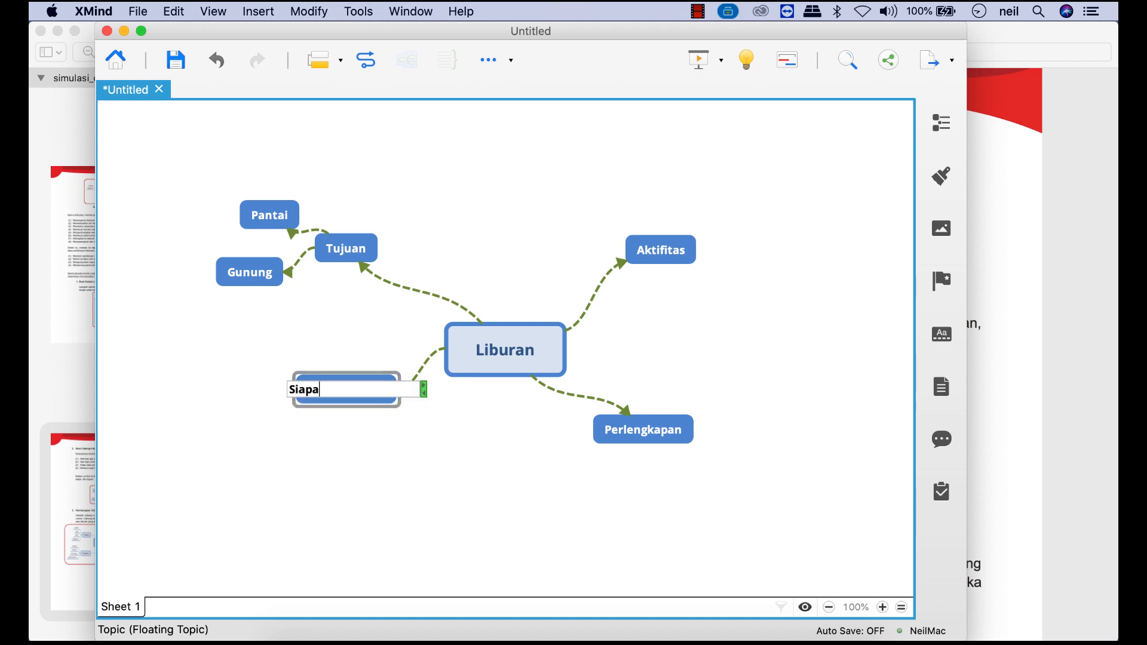
click(467, 352)
Add a relationship from Siapa to a new floating topic at its upper left and name that topic Teman
click(350, 395)
click(365, 59)
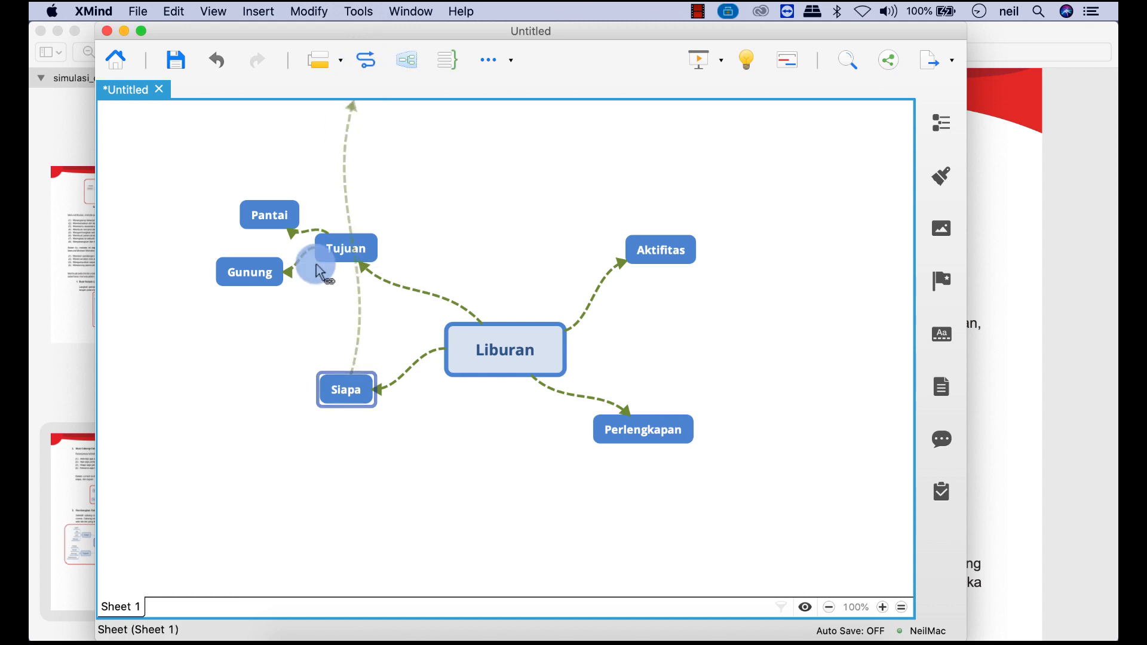
click(264, 372)
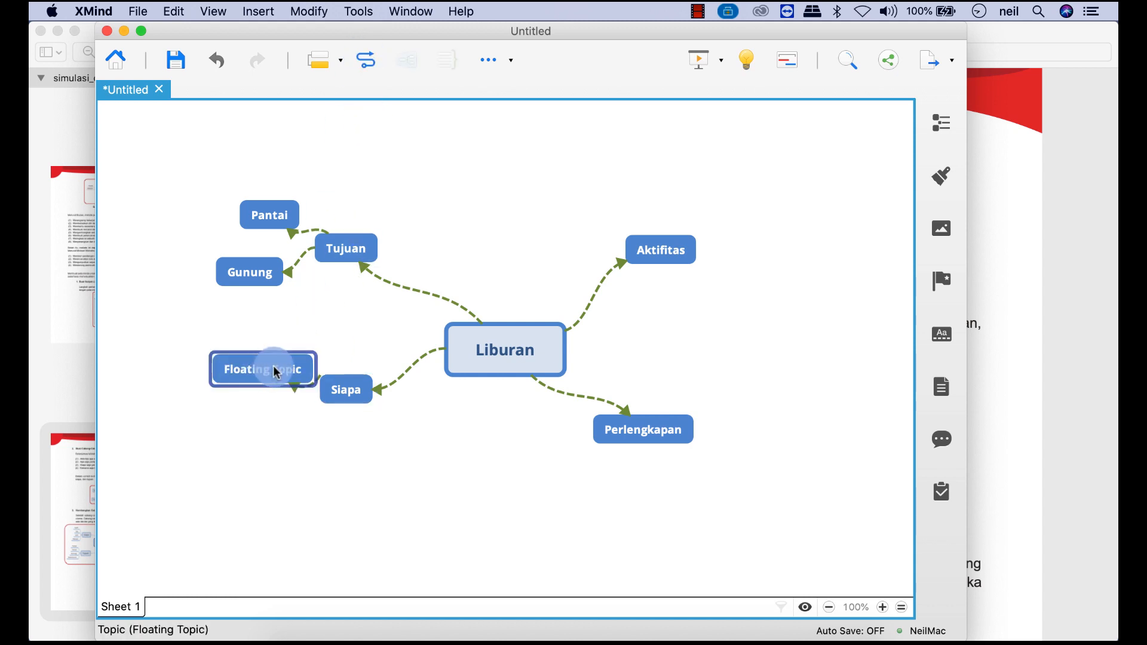
text(Teman)
Add a relationship from Siapa to a new floating topic at its lower left and name that topic Keluarga
click(367, 70)
click(347, 385)
click(362, 70)
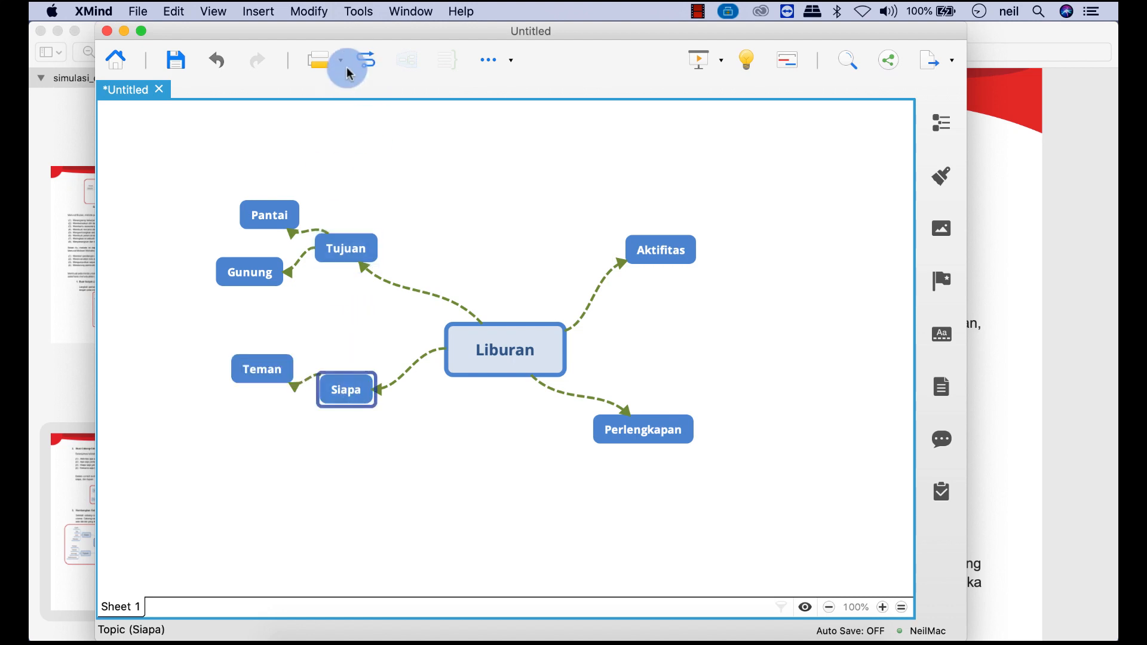
click(265, 454)
text(Keluarga)
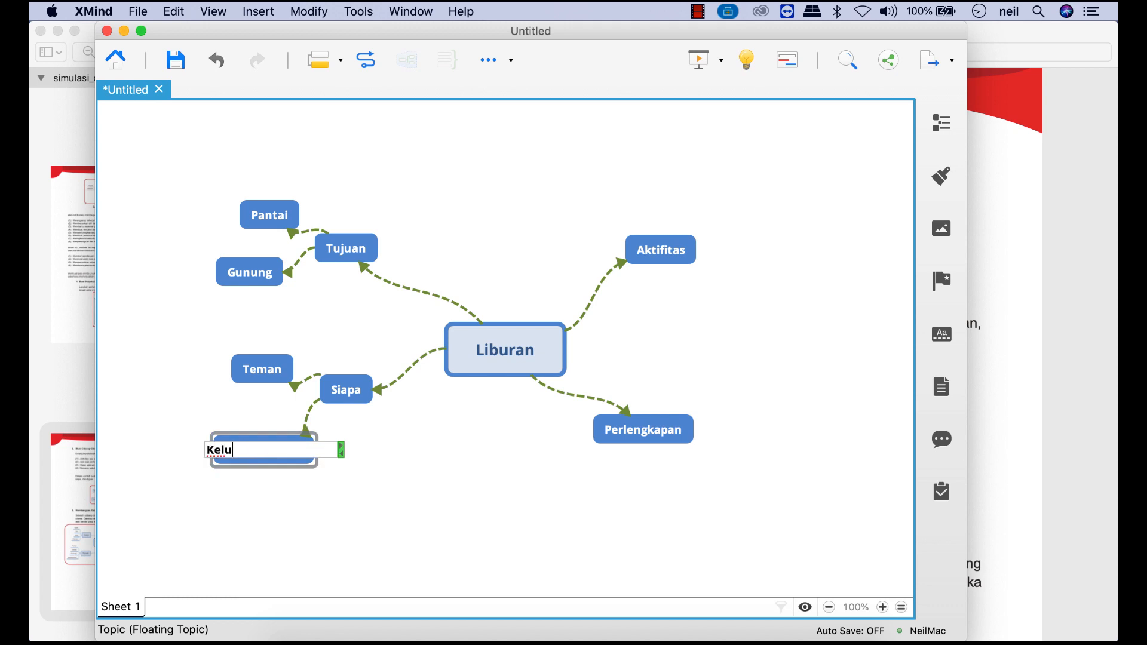
click(308, 418)
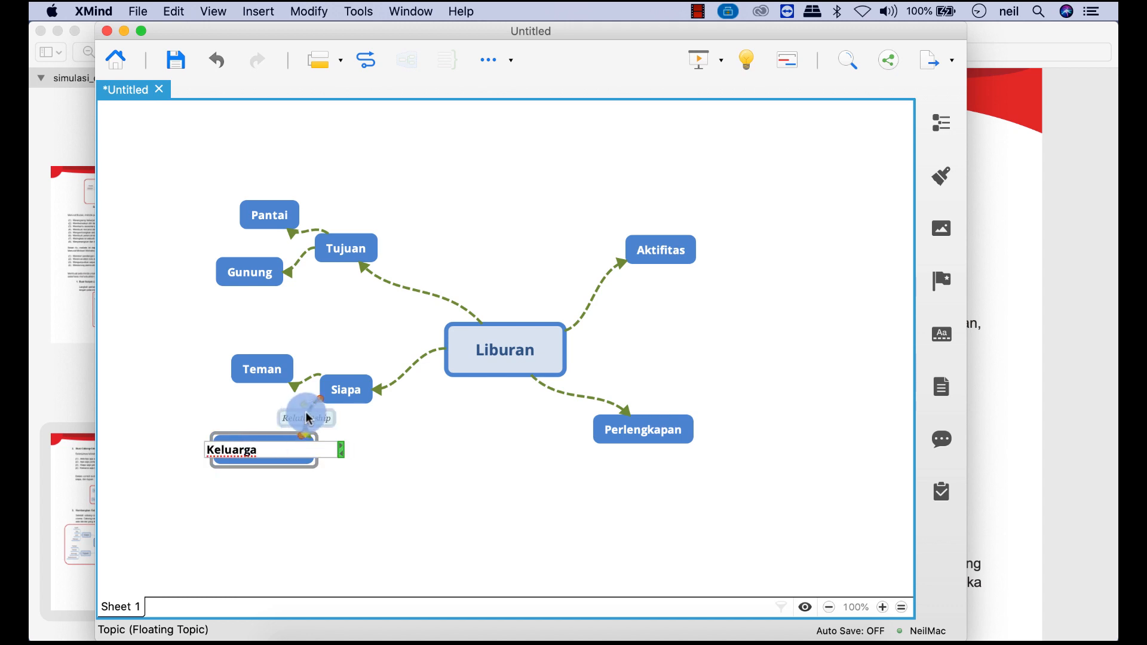
click(373, 307)
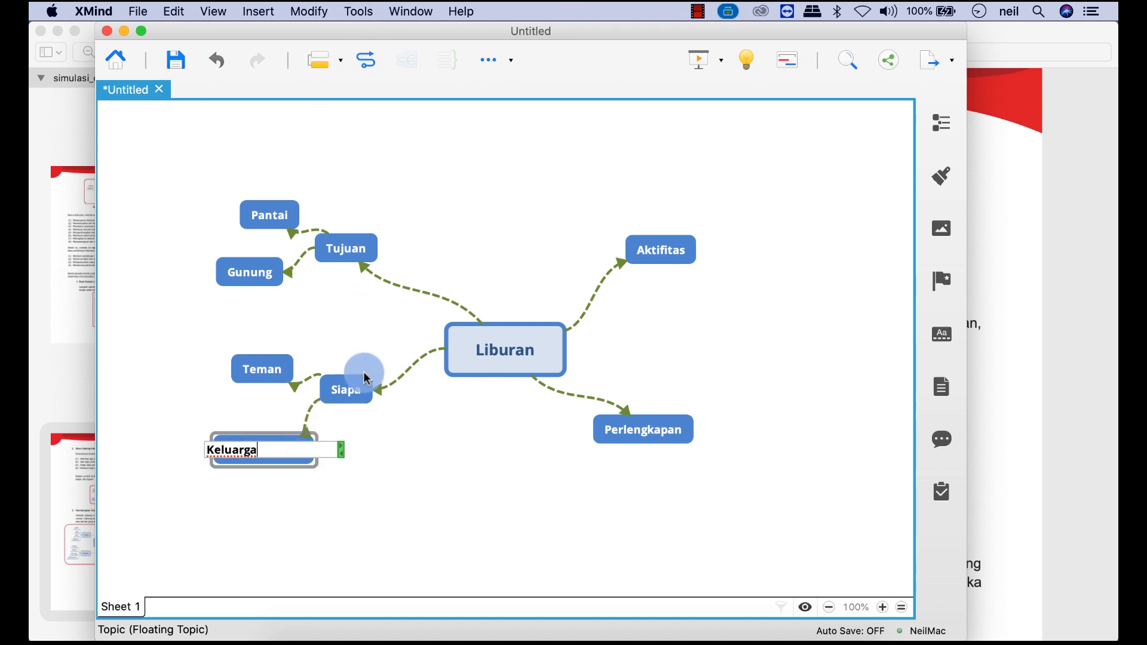
Add a relationship from Siapa to a new floating topic below Keluarga and name that topic Teman Kantor
click(350, 387)
click(366, 58)
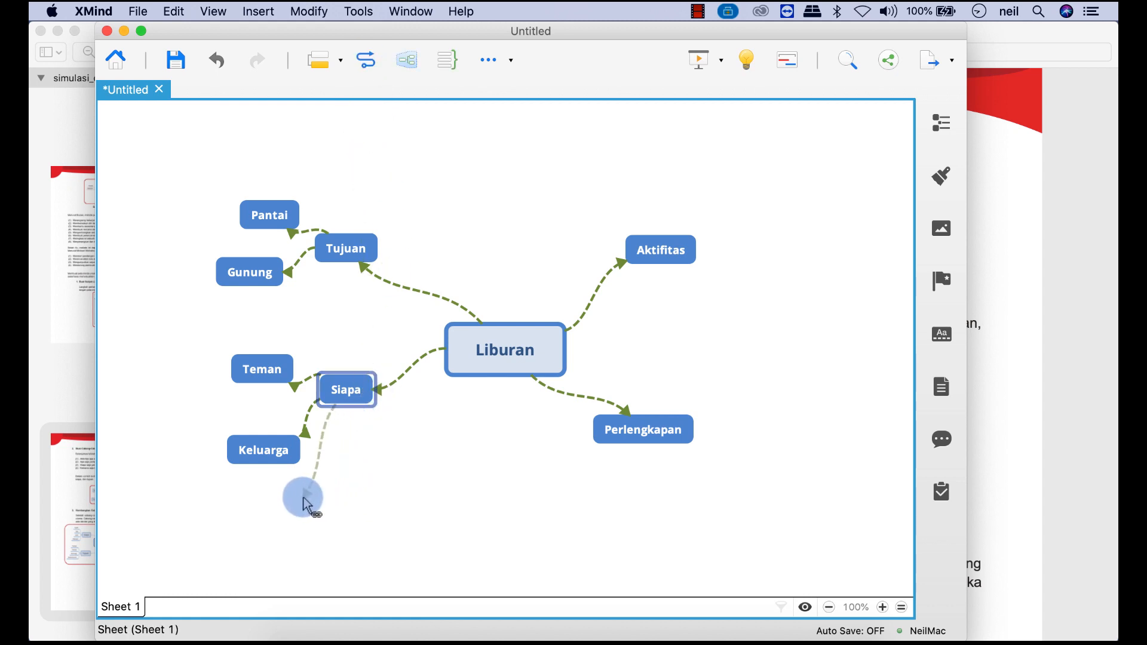
click(322, 502)
double_click(323, 497)
text(Teman Kanto)
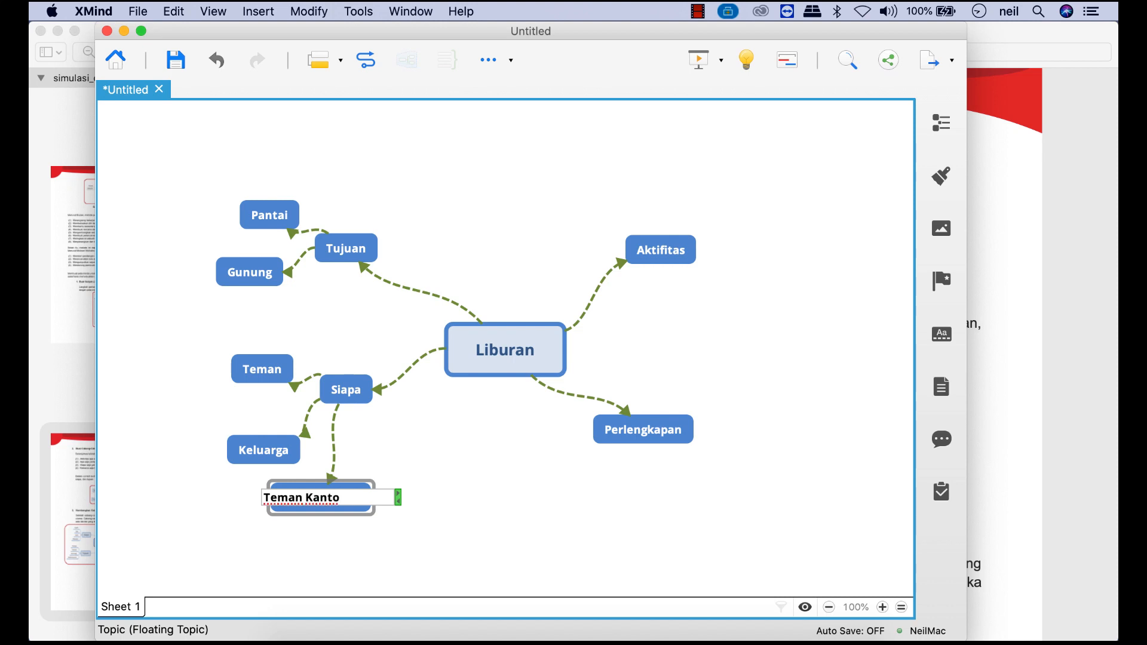
text(t)
key(BackSpace)
text(r)
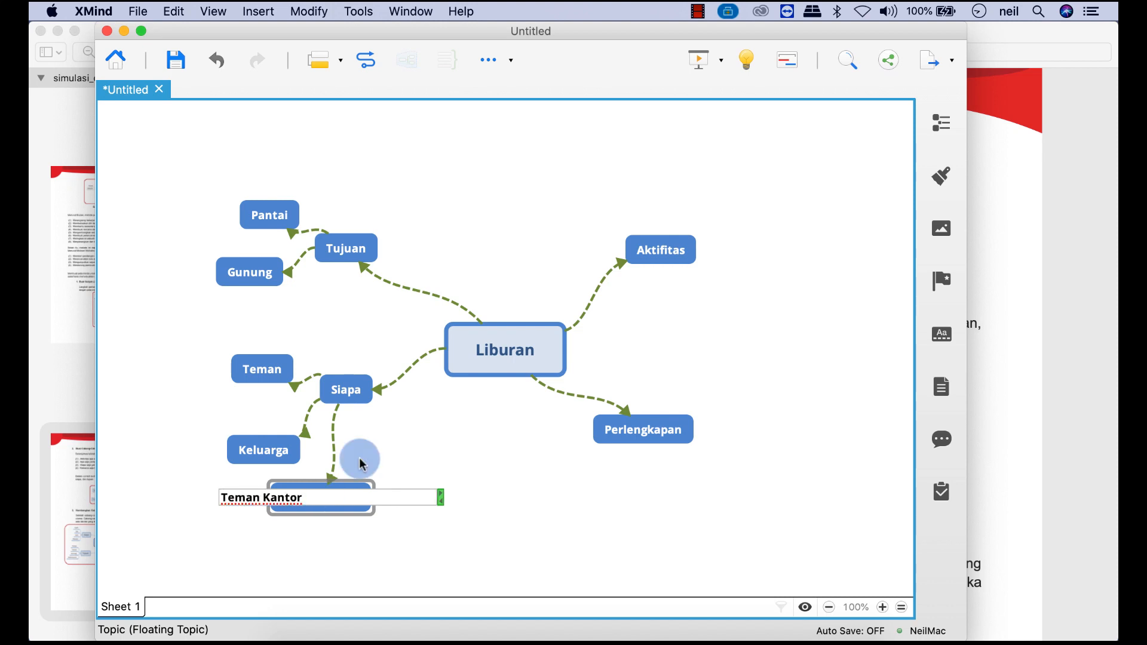
click(655, 252)
drag(657, 255, 611, 209)
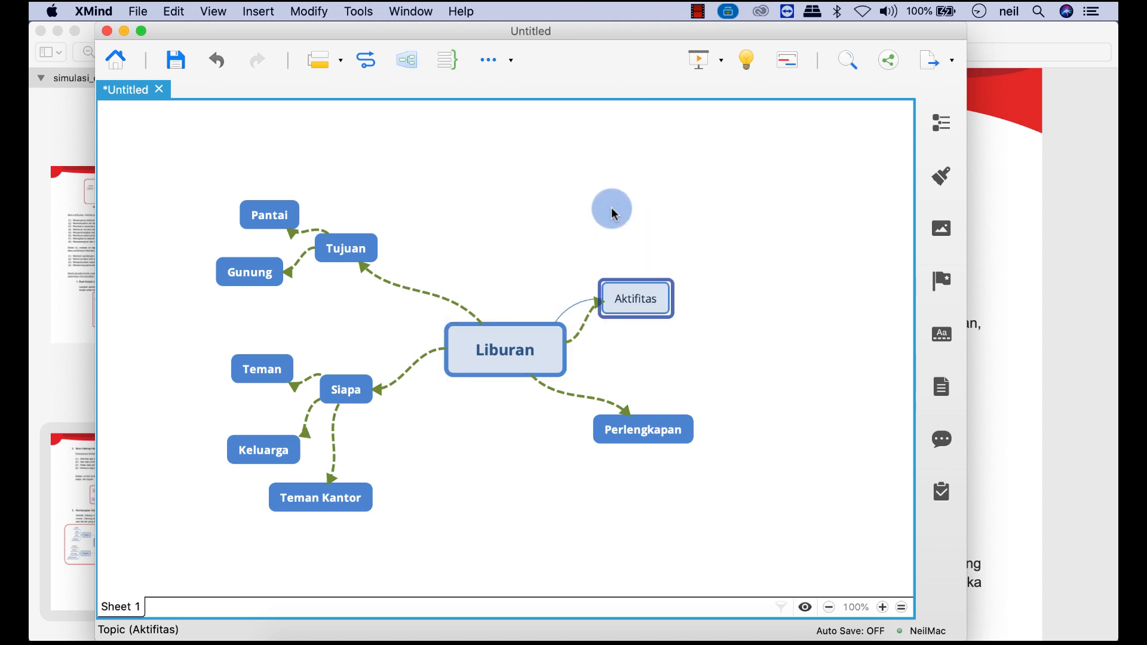
key(super+z)
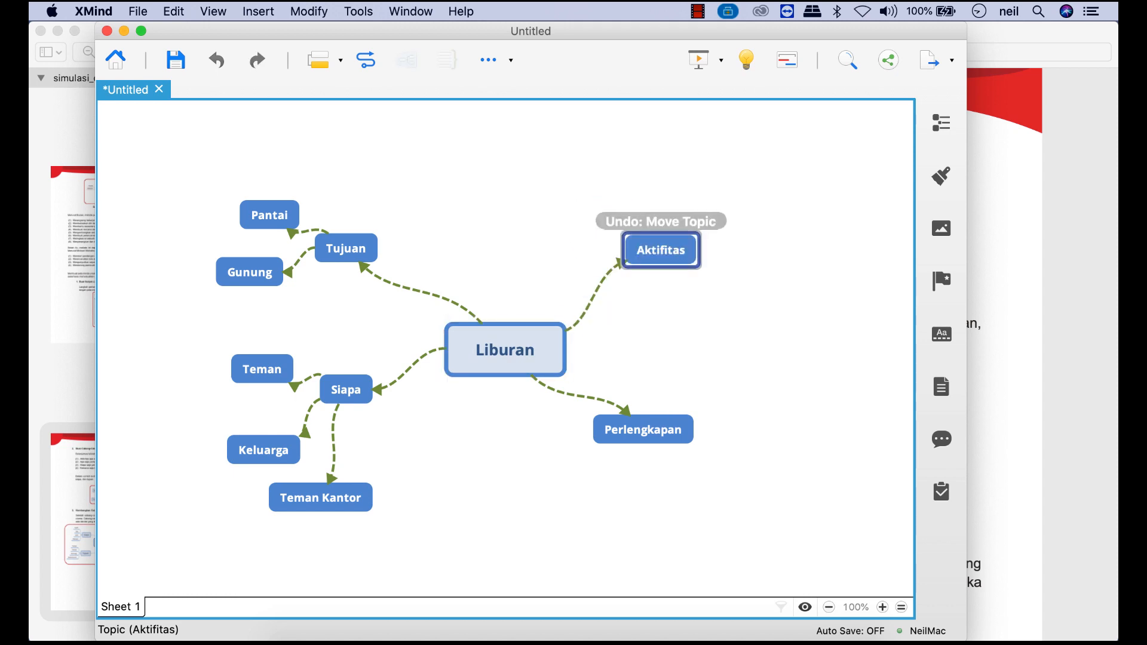
Add a relationship from Aktifitas to a new floating topic at its upper right and name that topic Berenang
click(354, 64)
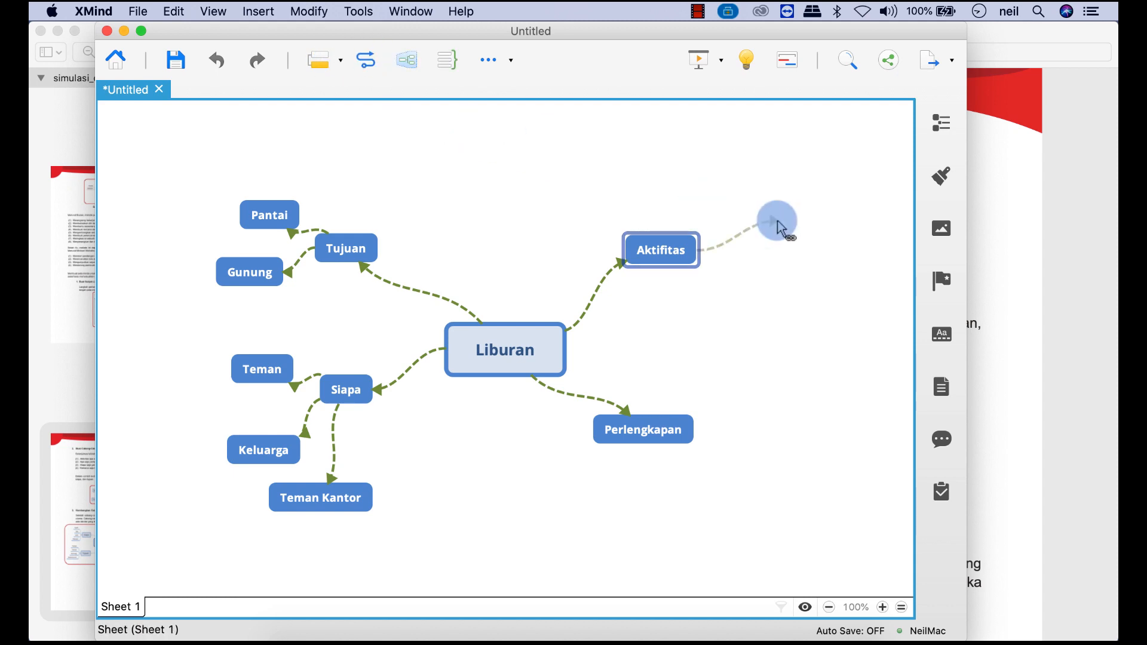
click(740, 187)
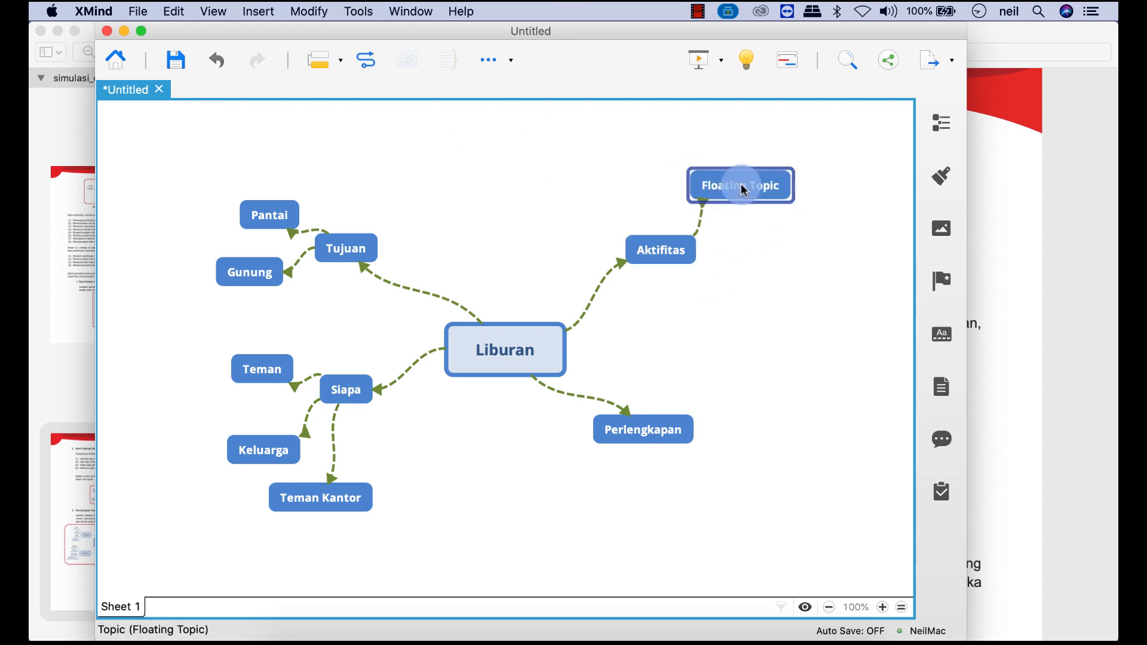
double_click(744, 190)
text(Berenang)
click(661, 427)
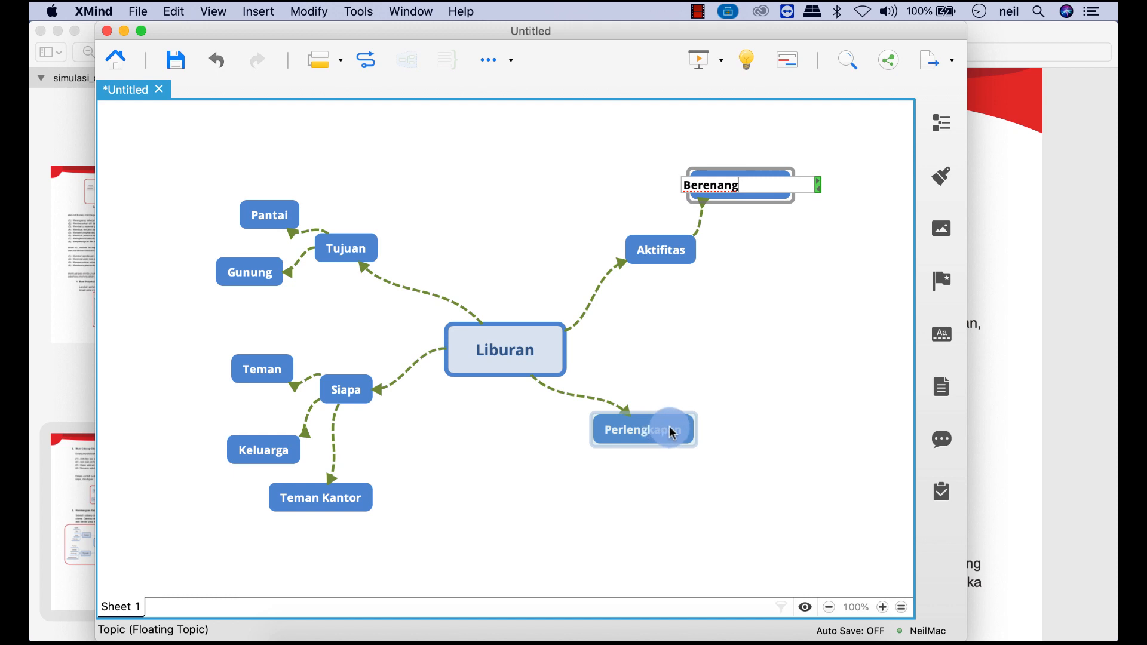
Add a relationship from Aktifitas to a new floating topic just below Berenang and name that topic Camping
click(666, 249)
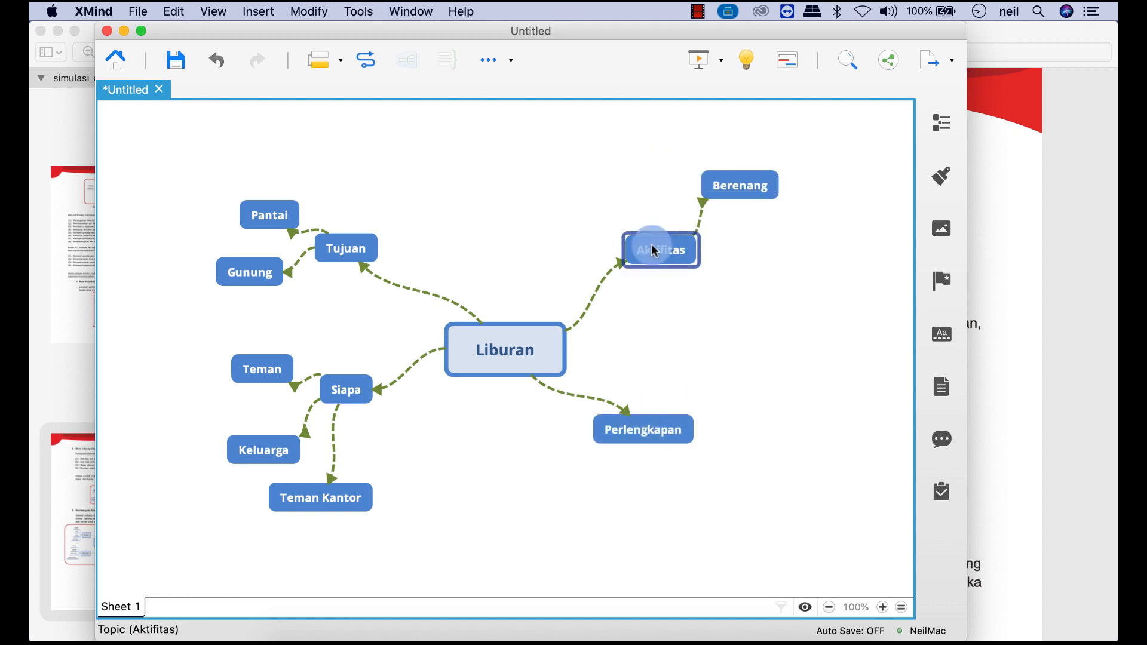
click(366, 59)
click(751, 241)
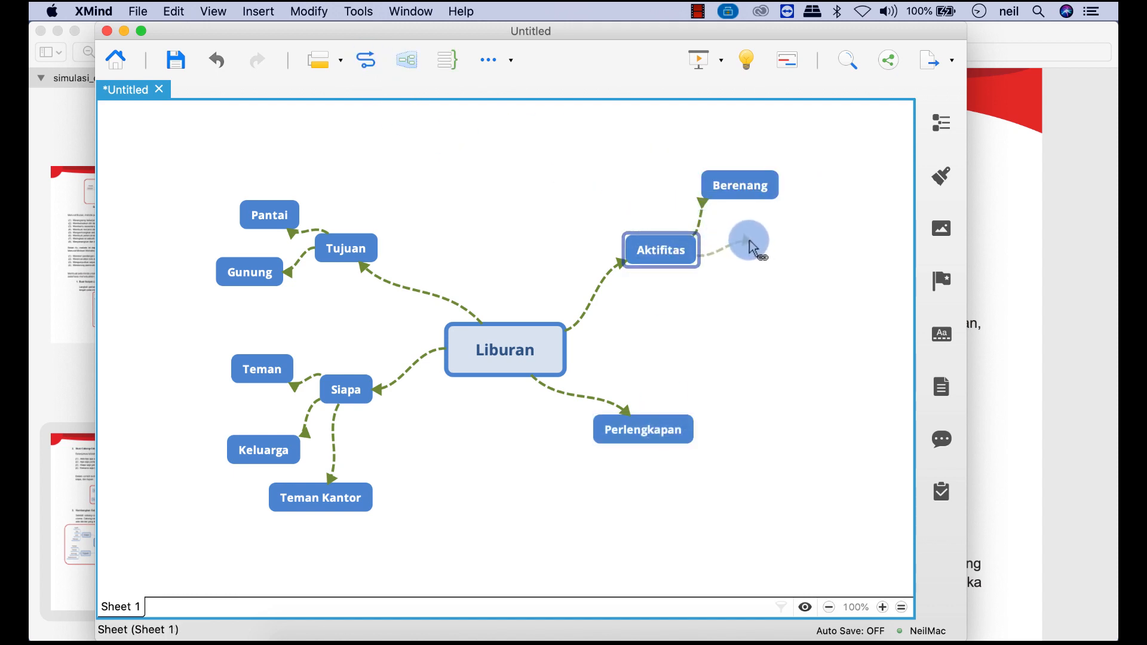
text(Camping)
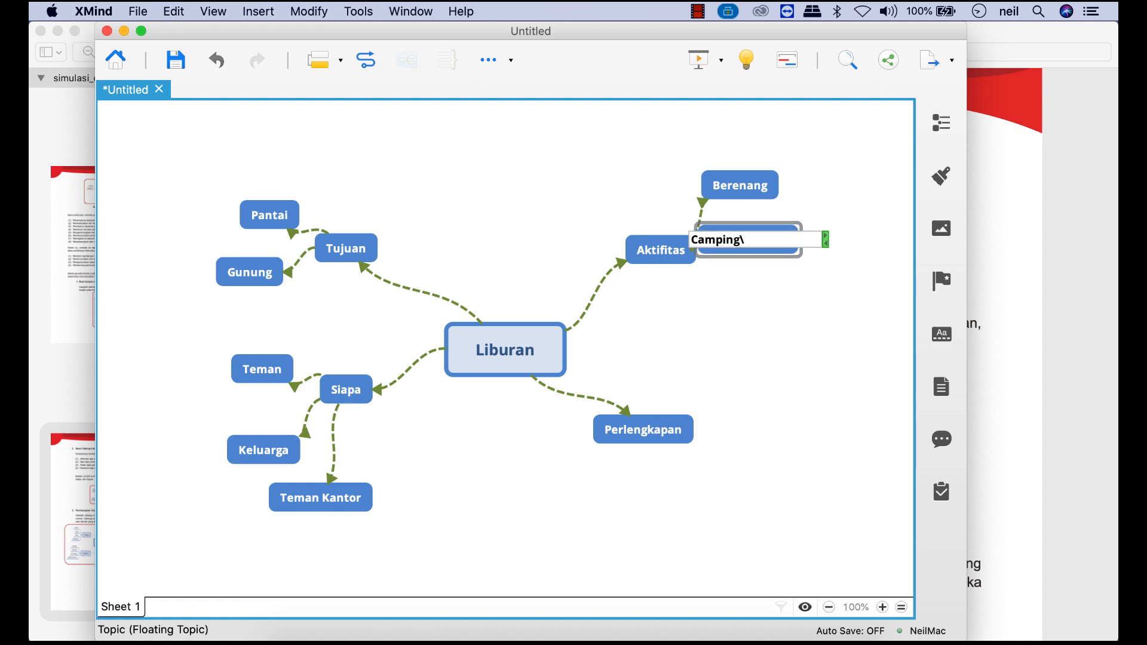
key(Return)
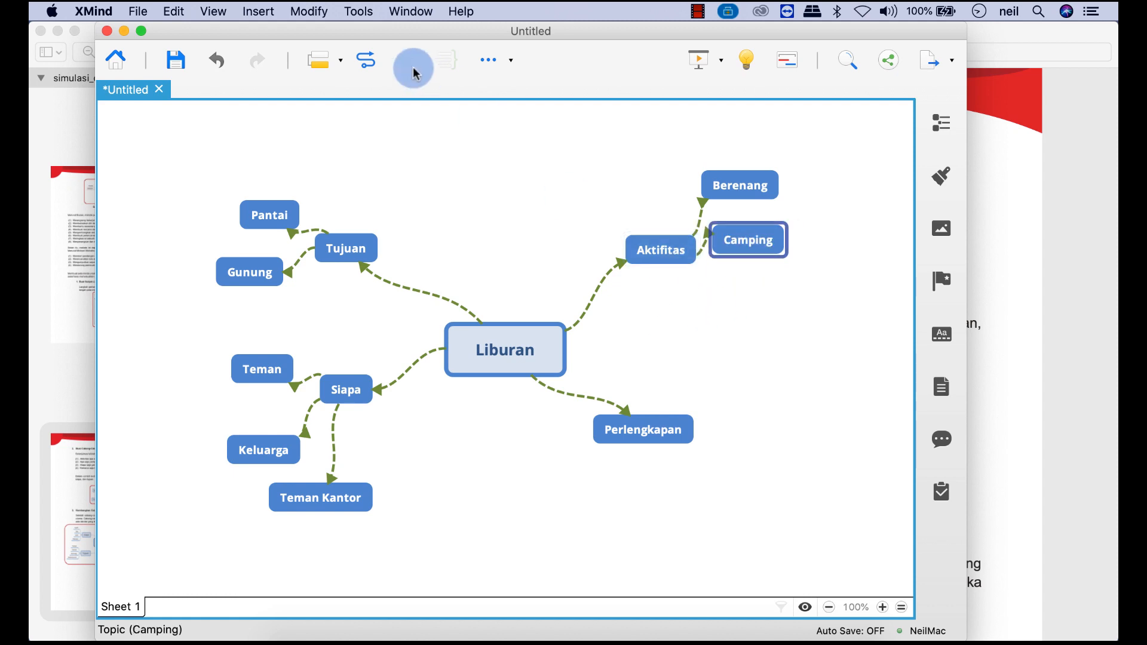
Add a relationship from Aktifitas to a new floating topic below Camping and name that topic Hiking
click(665, 245)
click(367, 60)
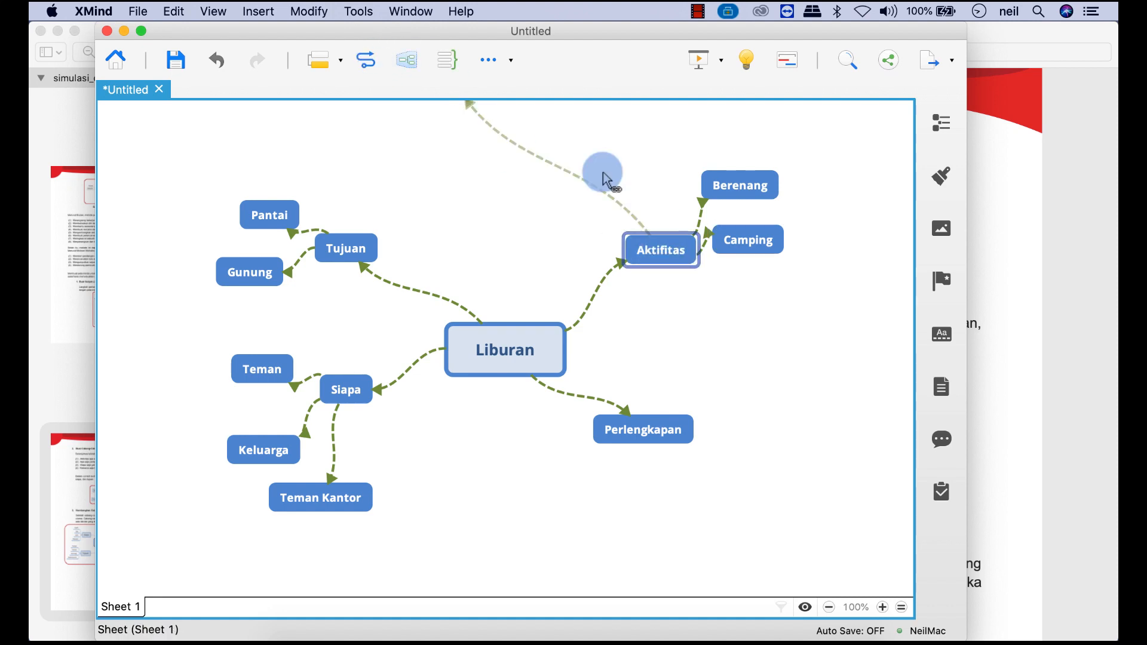
click(733, 314)
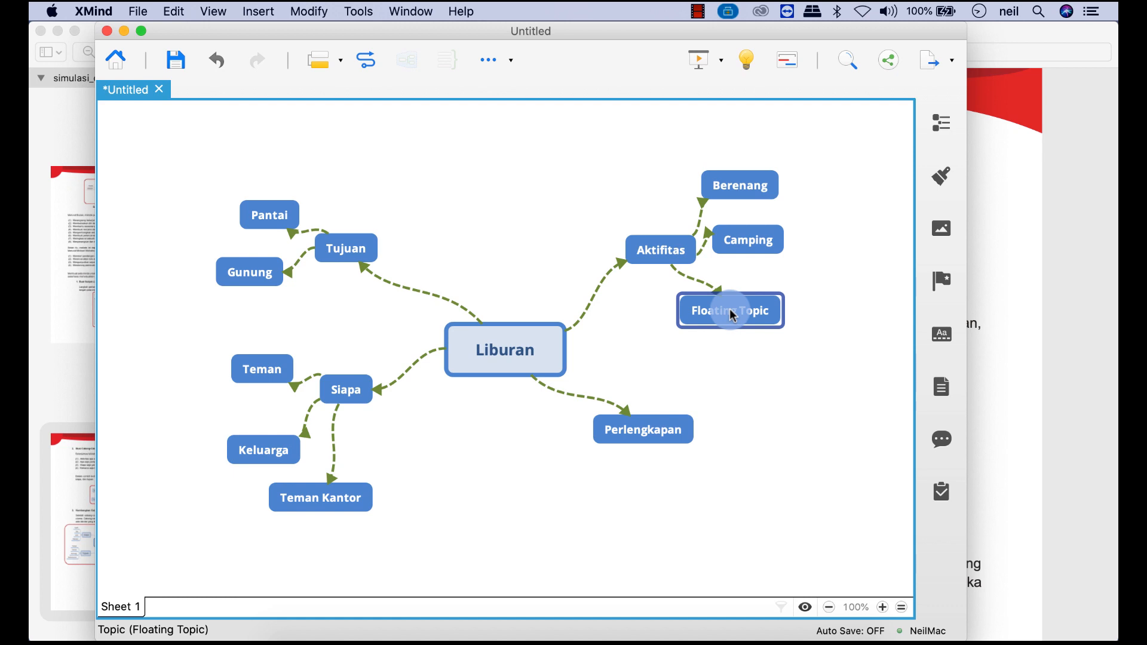
text(Hiking)
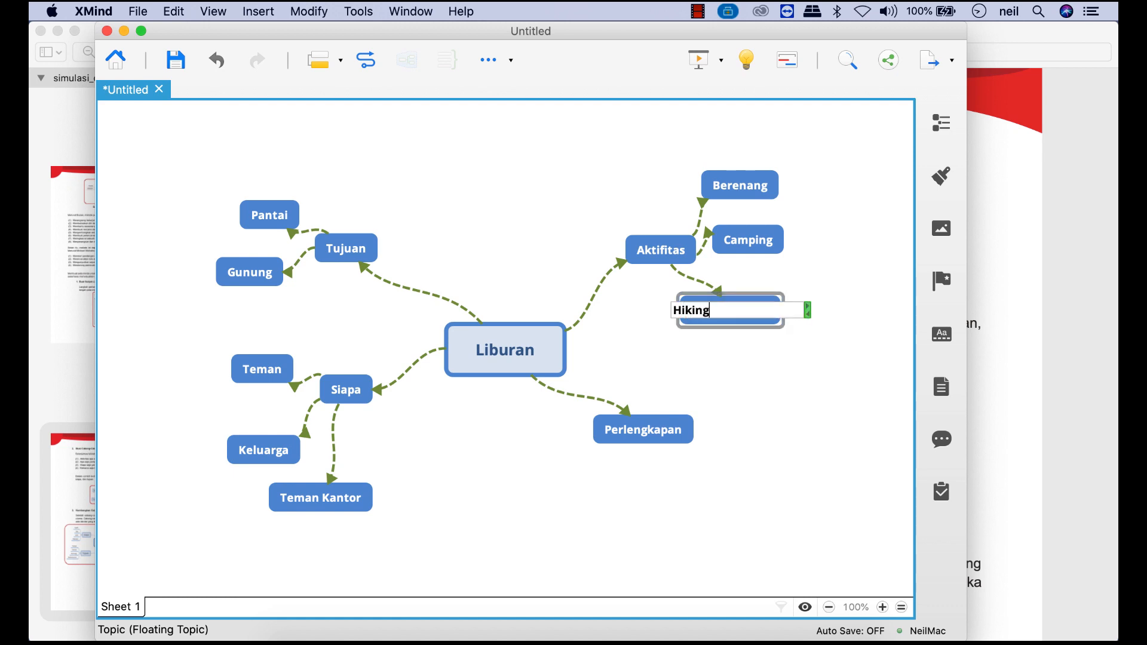
click(733, 374)
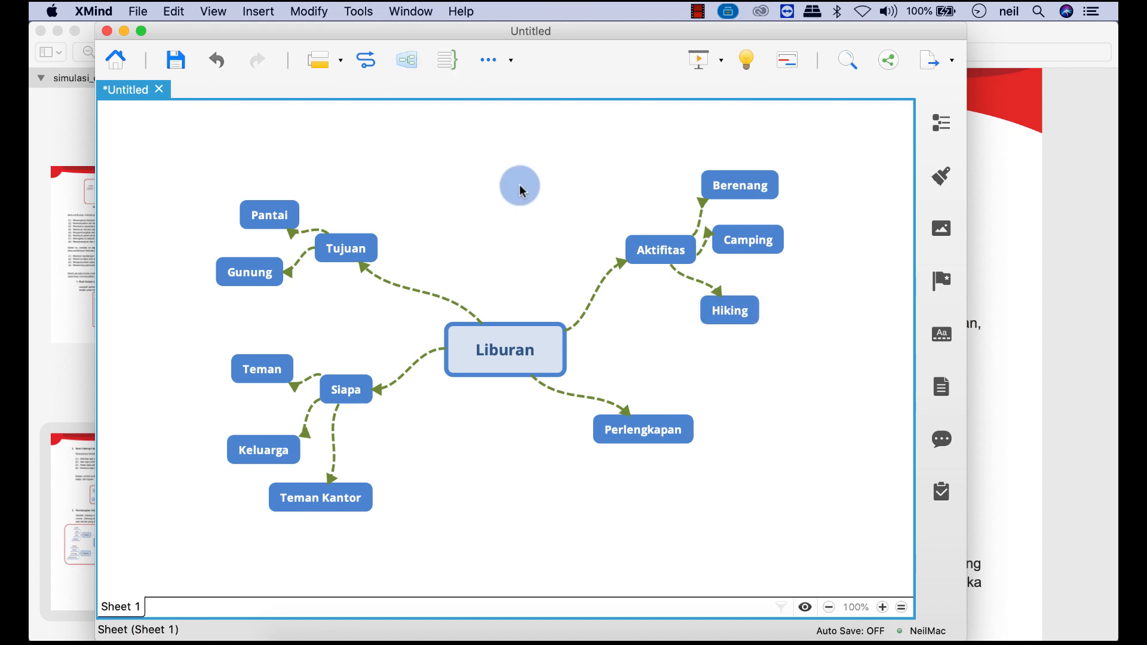
Add a relationship from Perlengkapan to a new floating topic at its upper right and name that topic Tenda
click(653, 438)
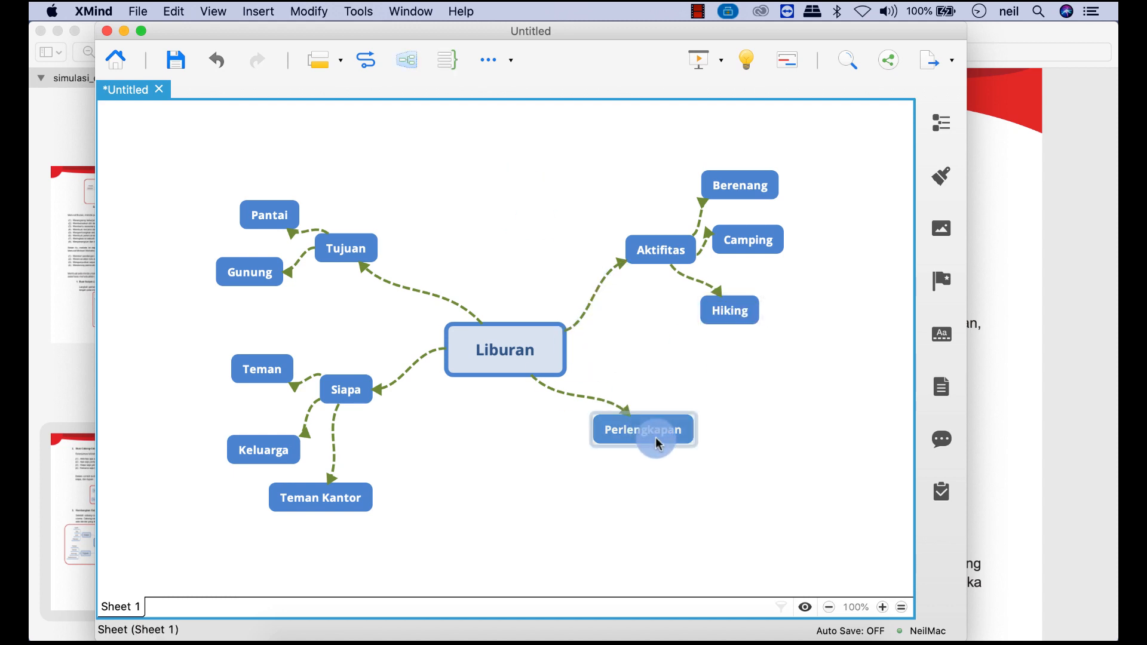
click(647, 447)
click(365, 60)
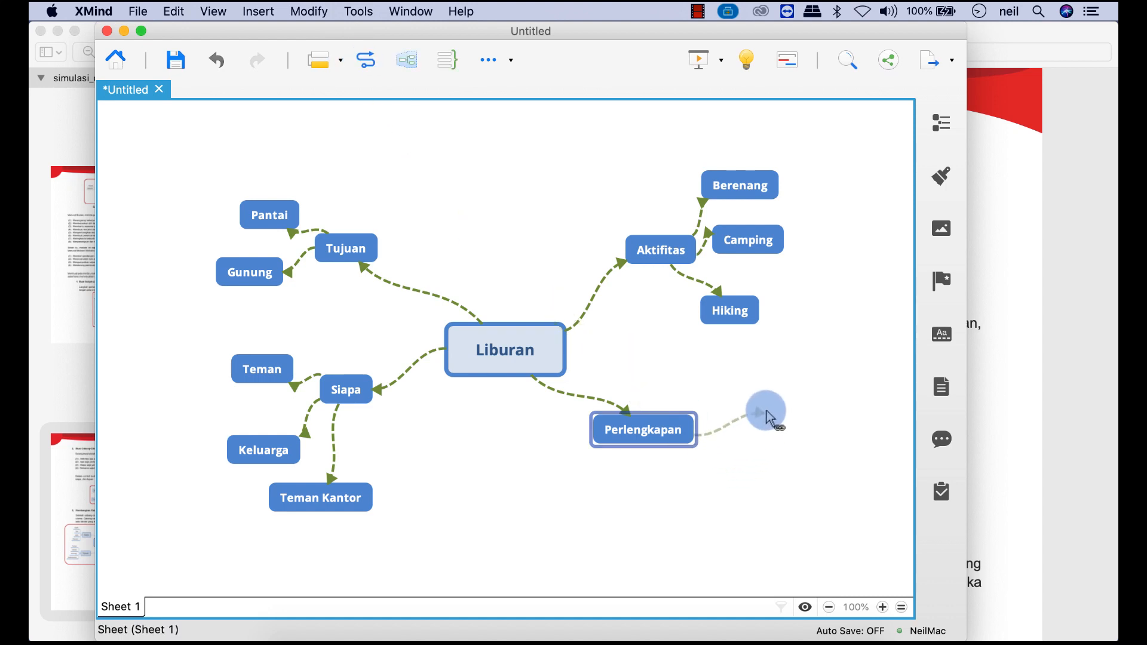
click(765, 412)
text(Tenda)
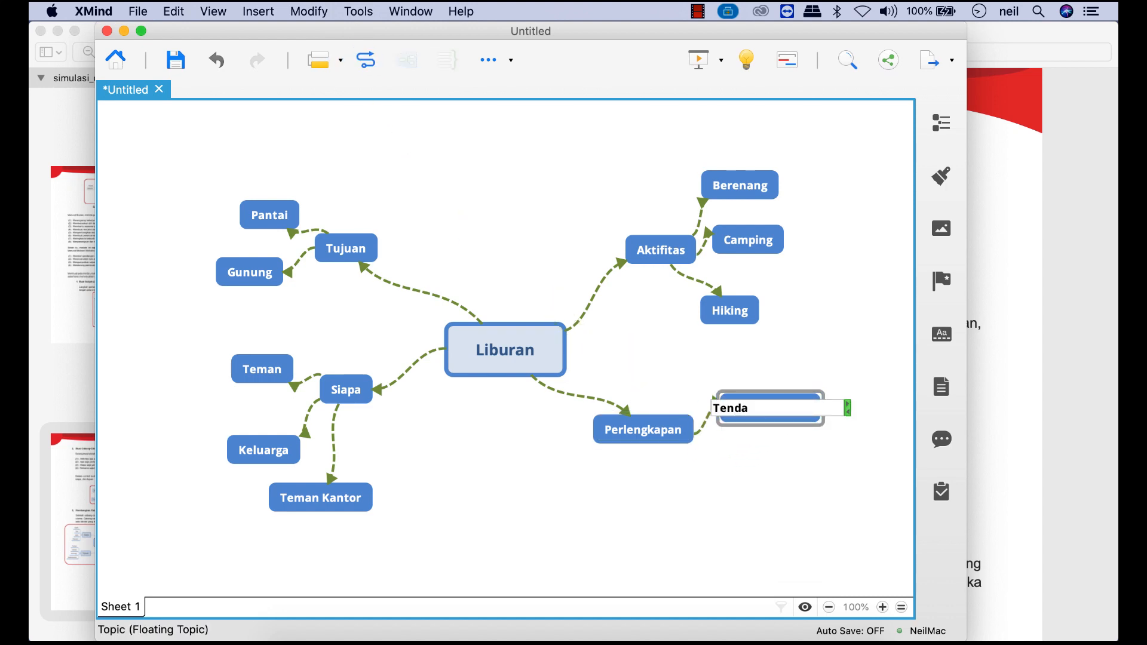
Add a relationship from Perlengkapan to a new floating topic below Tenda and name that topic Baju Renang
click(634, 428)
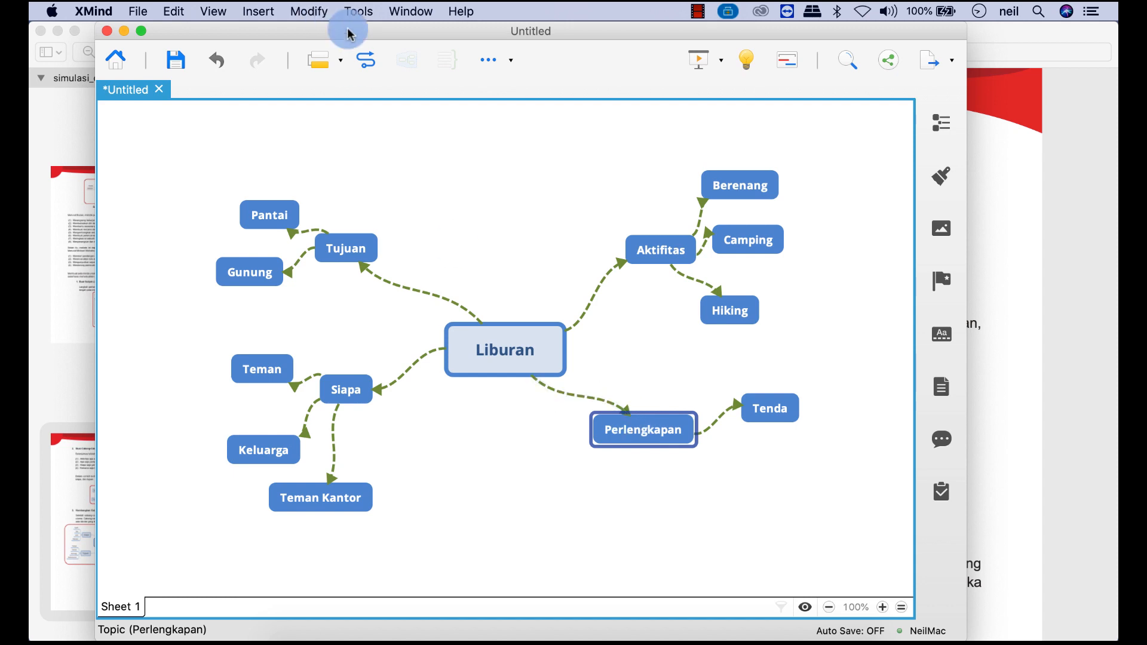
click(365, 59)
click(767, 479)
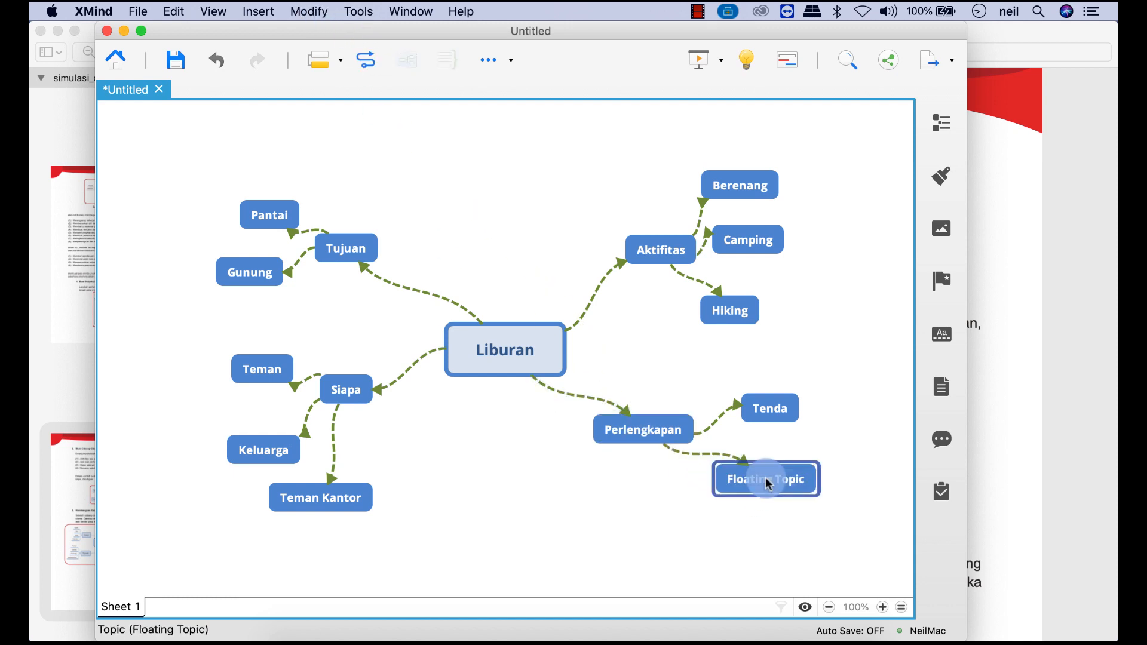
text(Baju Renang)
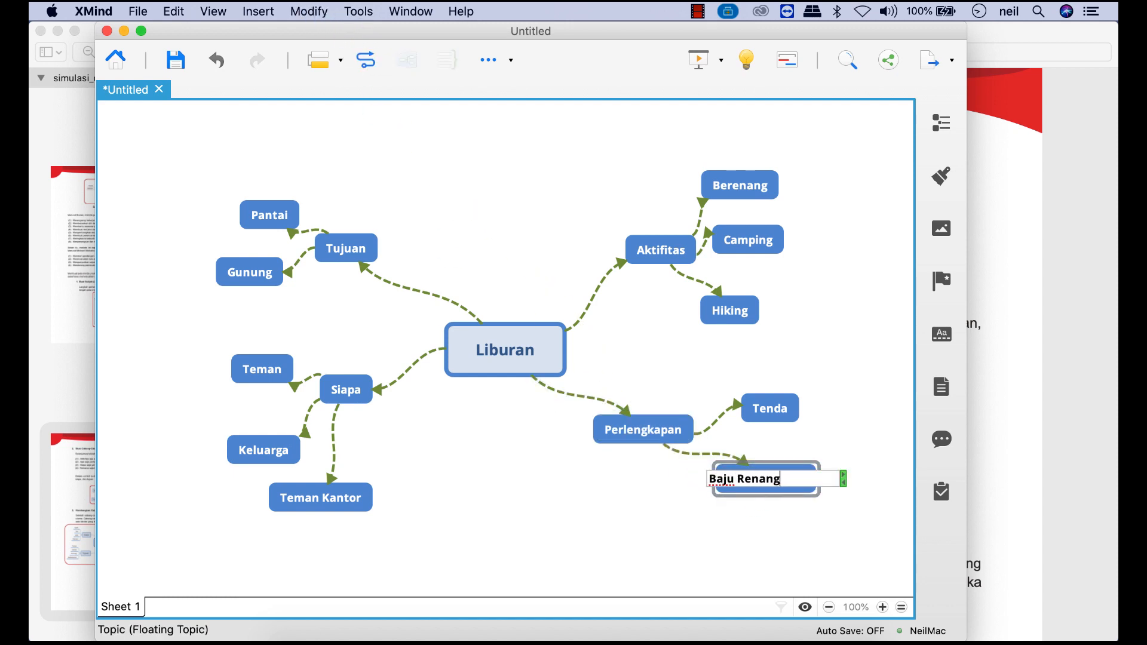
Add a relationship from Perlengkapan to a new floating topic below it and name that topic Jaket
click(366, 59)
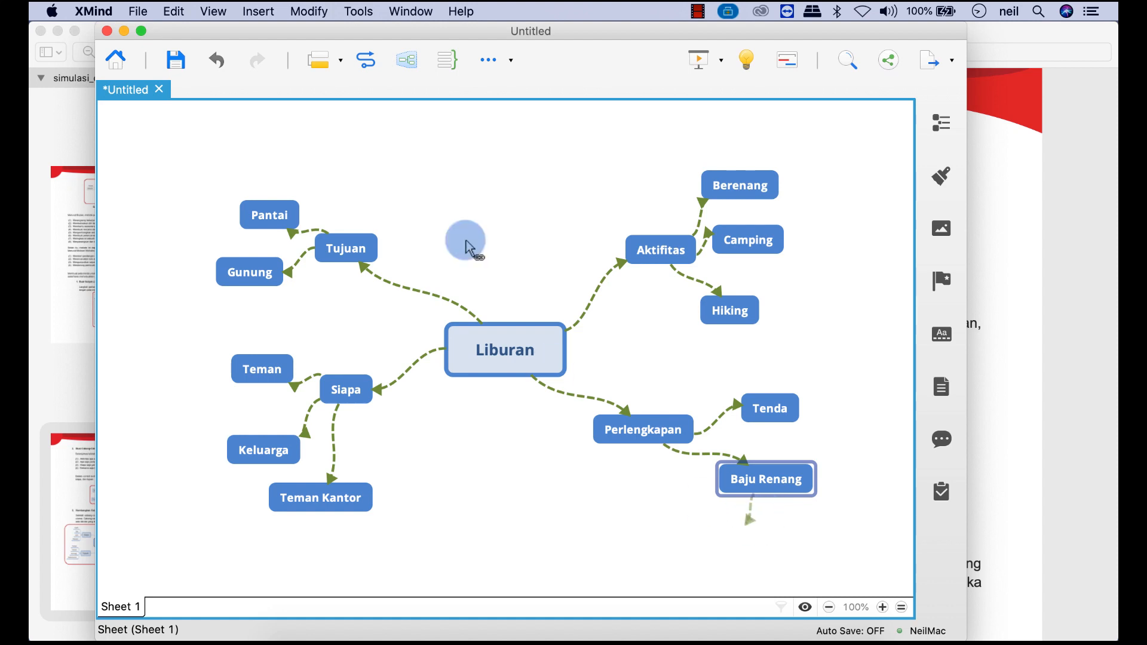
click(366, 60)
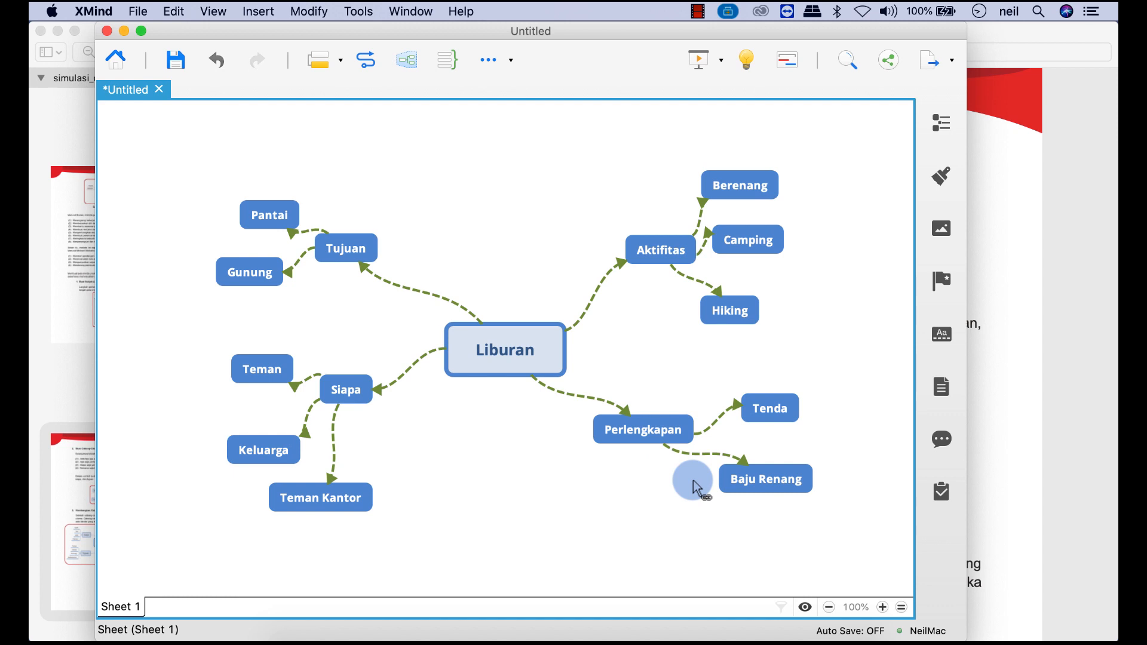
click(651, 435)
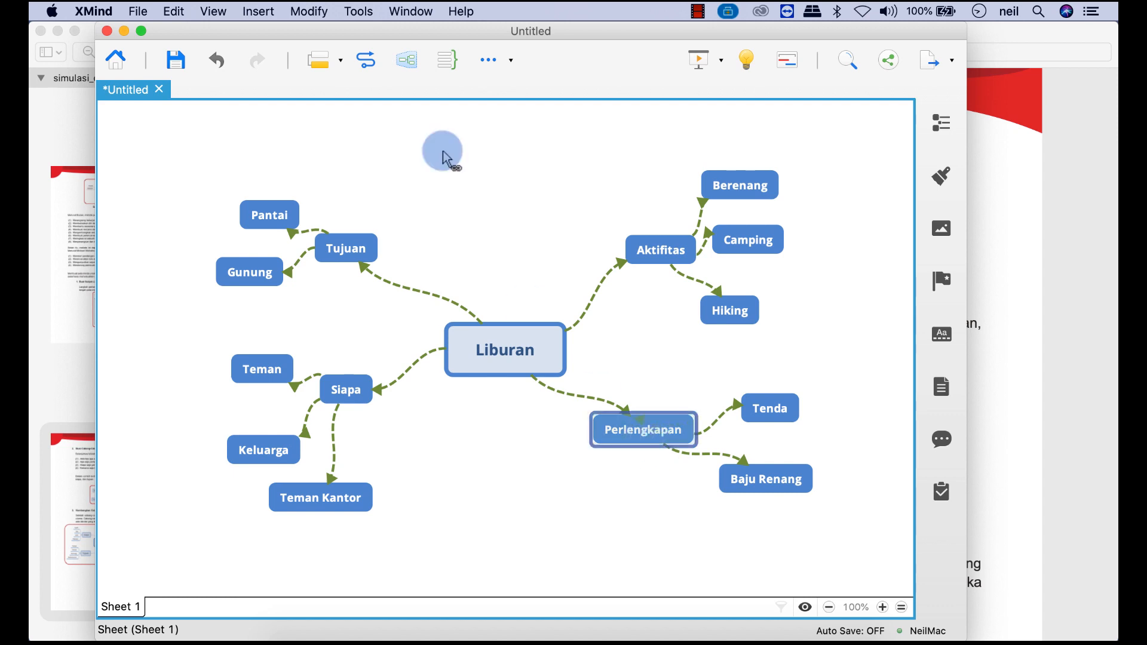
click(699, 541)
text(Jaket)
key(Return)
click(581, 362)
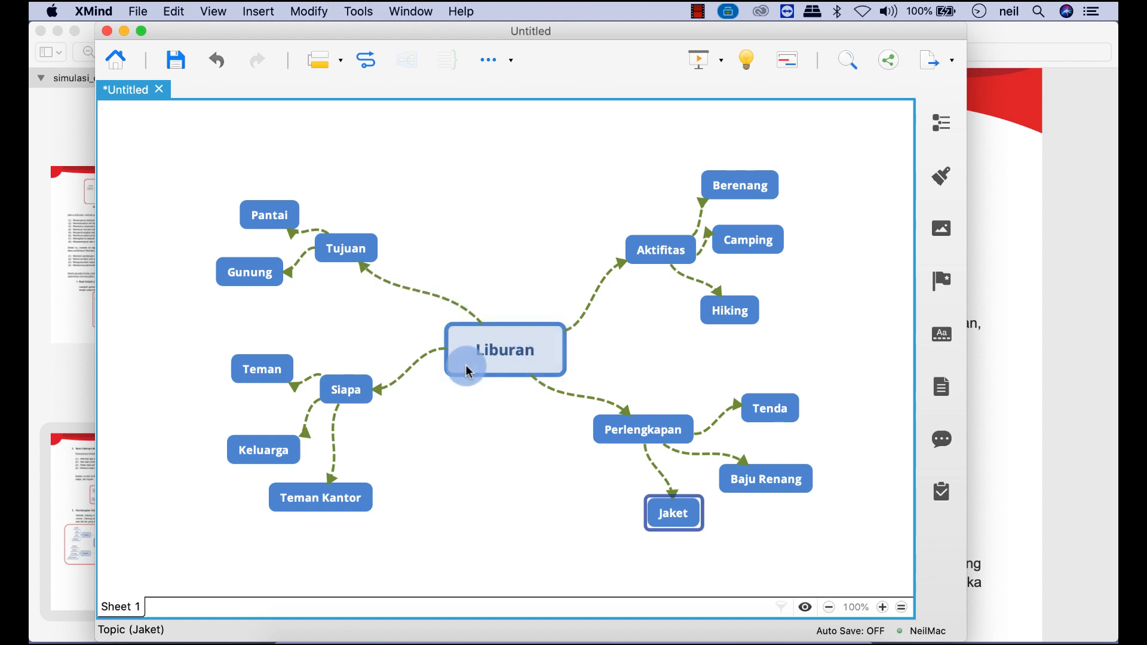
click(387, 291)
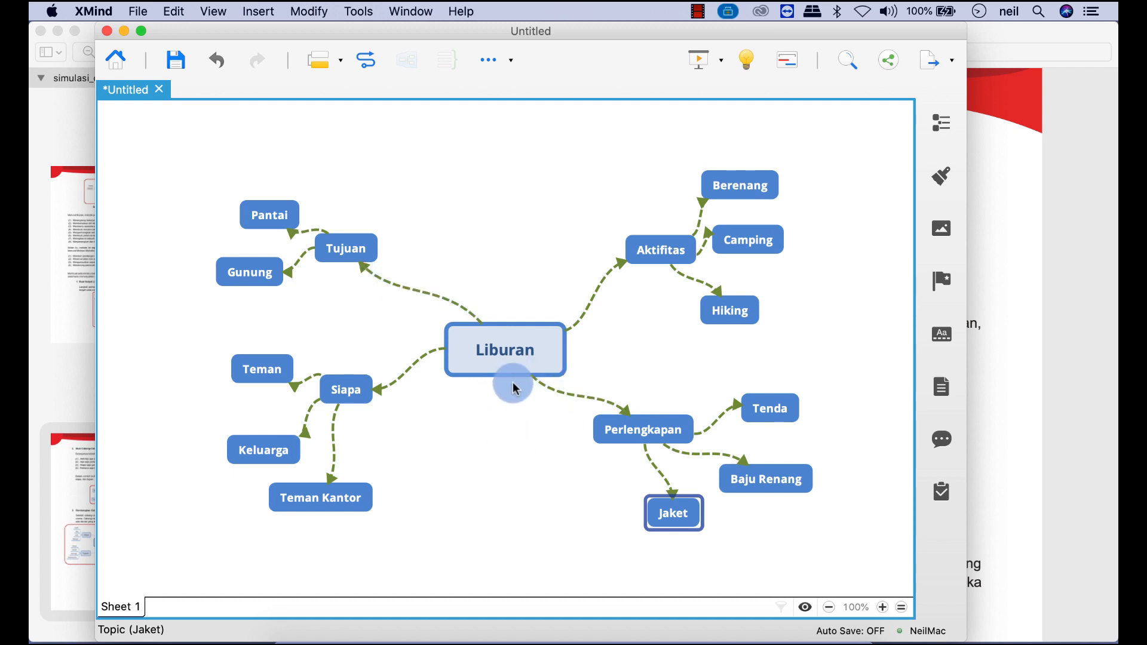
click(360, 255)
click(422, 269)
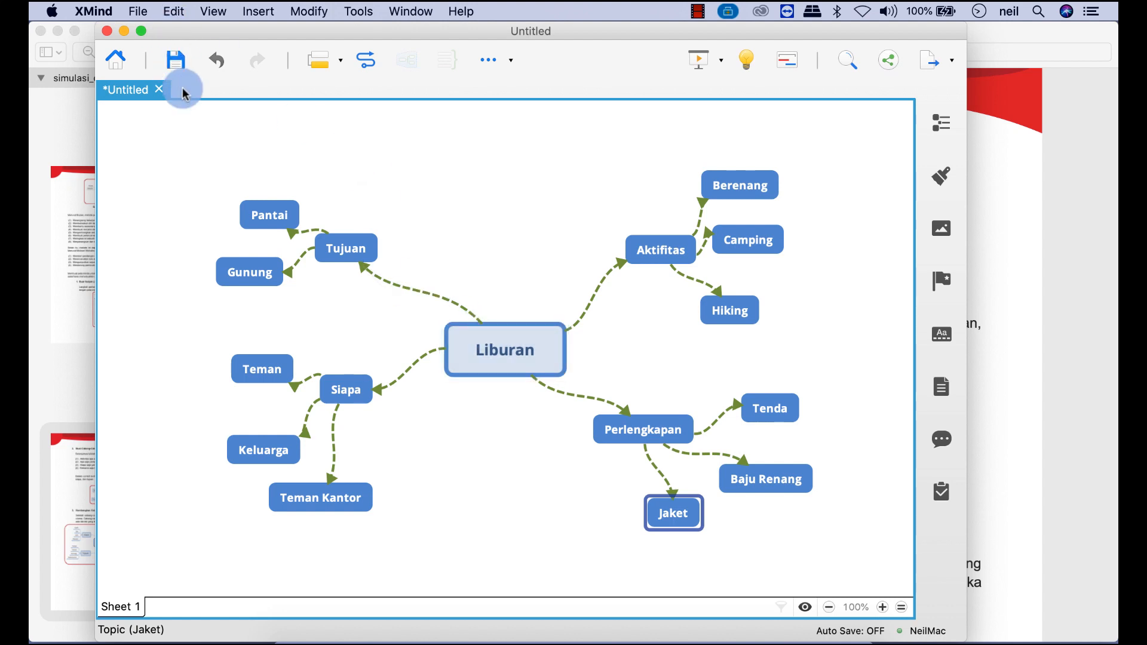
Create a new blank map and name its central topic Belajar
click(137, 12)
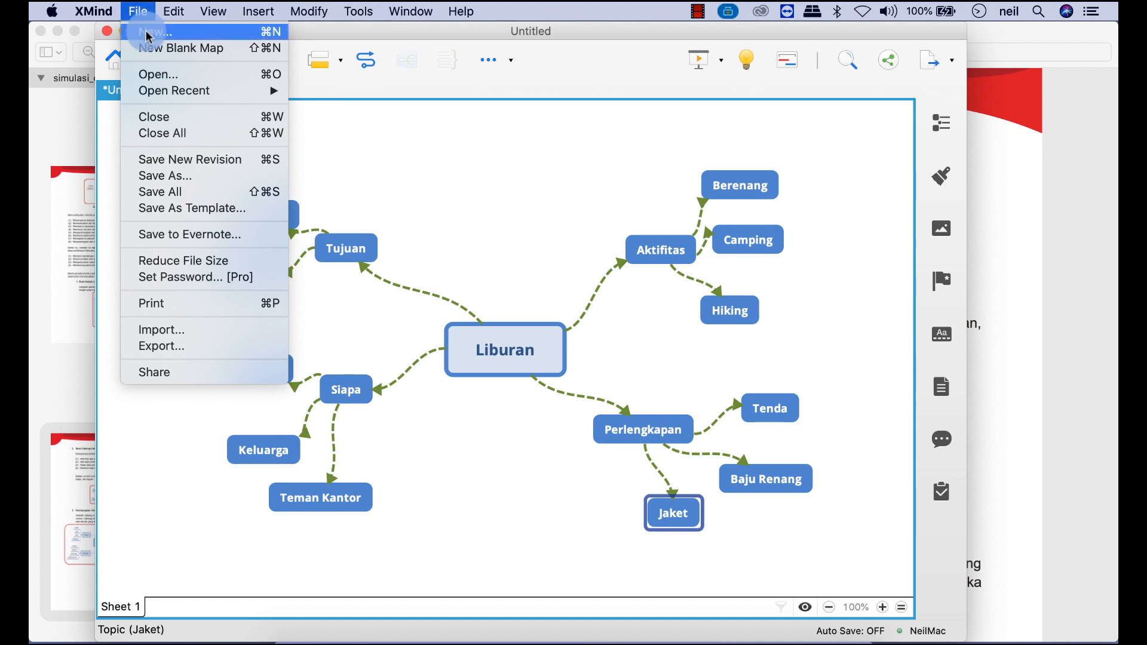
click(157, 50)
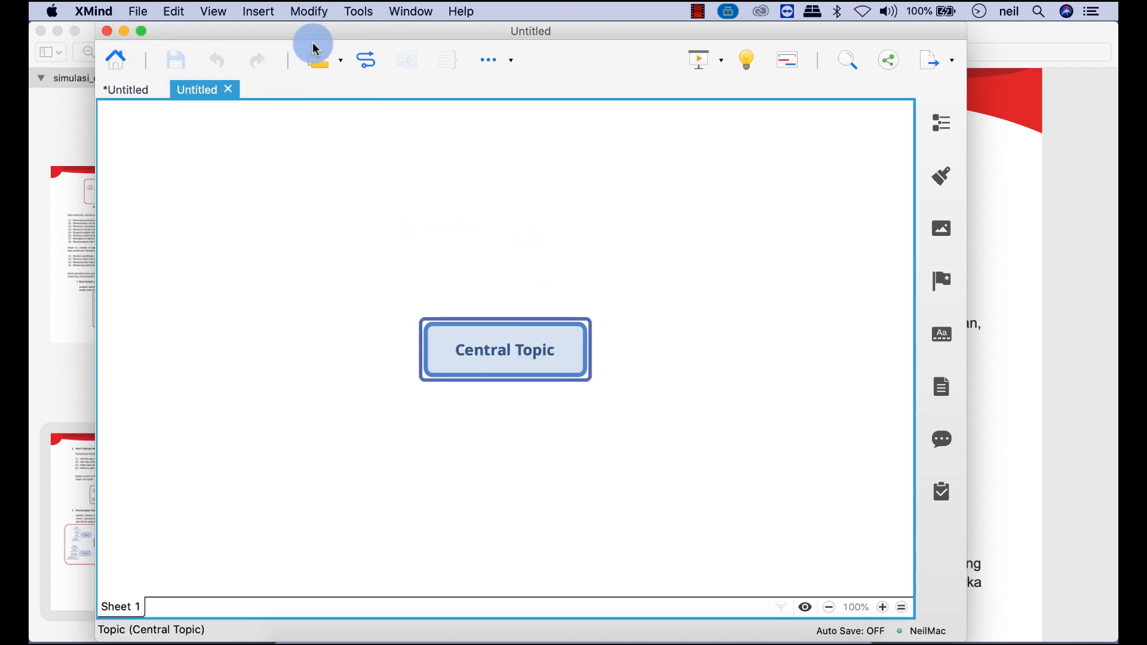
click(321, 62)
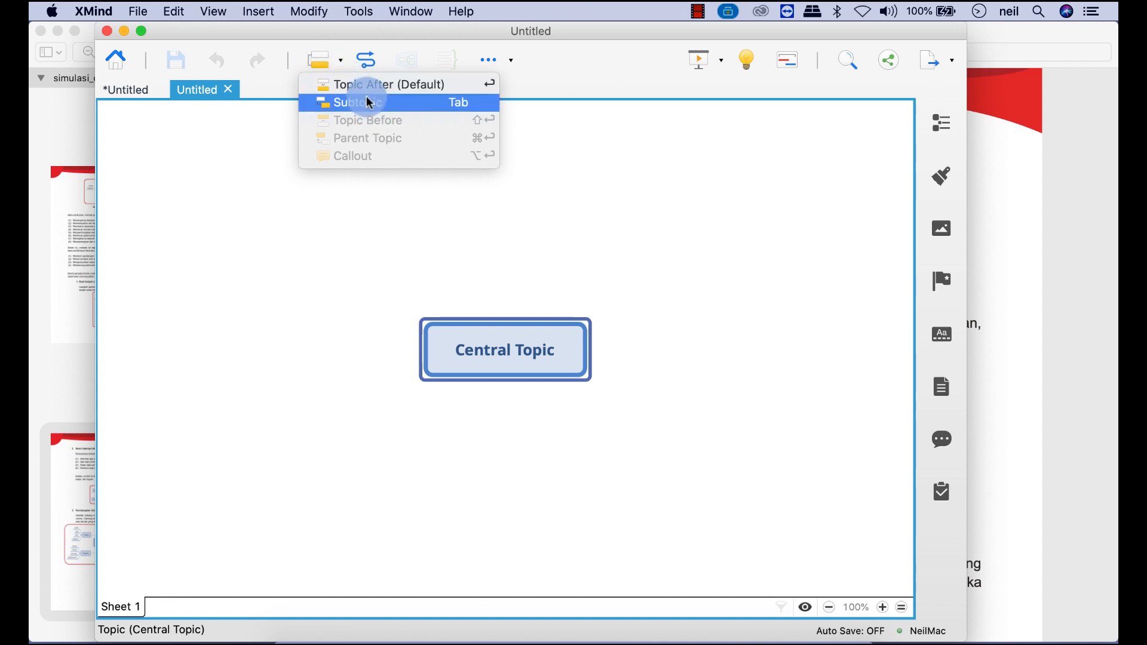
click(538, 347)
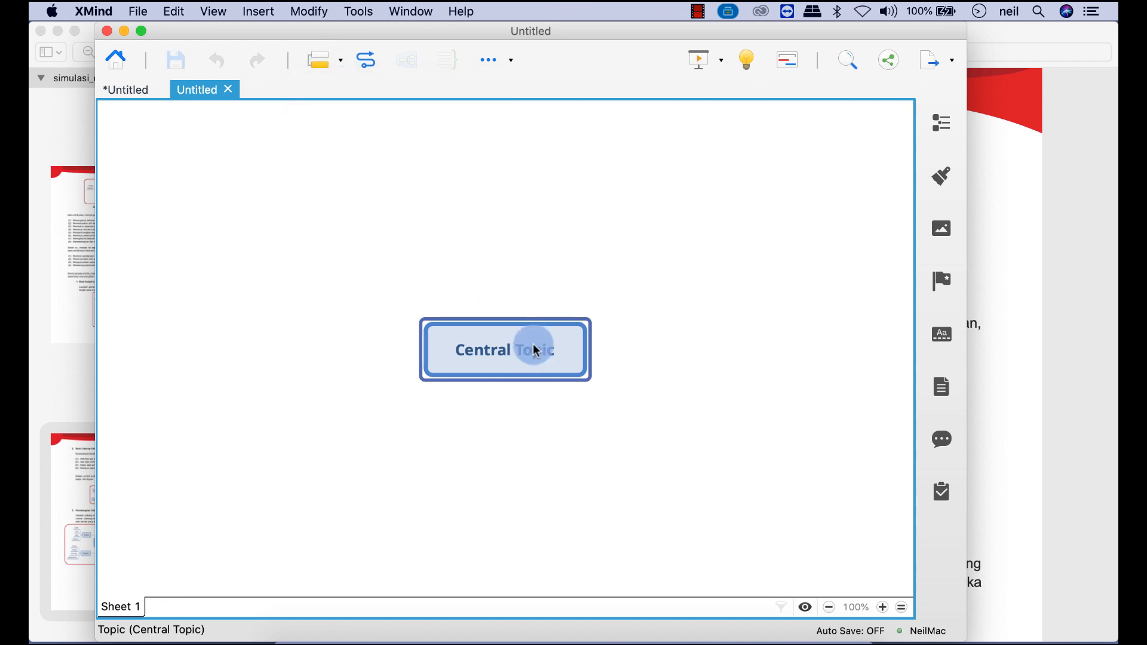
double_click(535, 350)
text(Belajar)
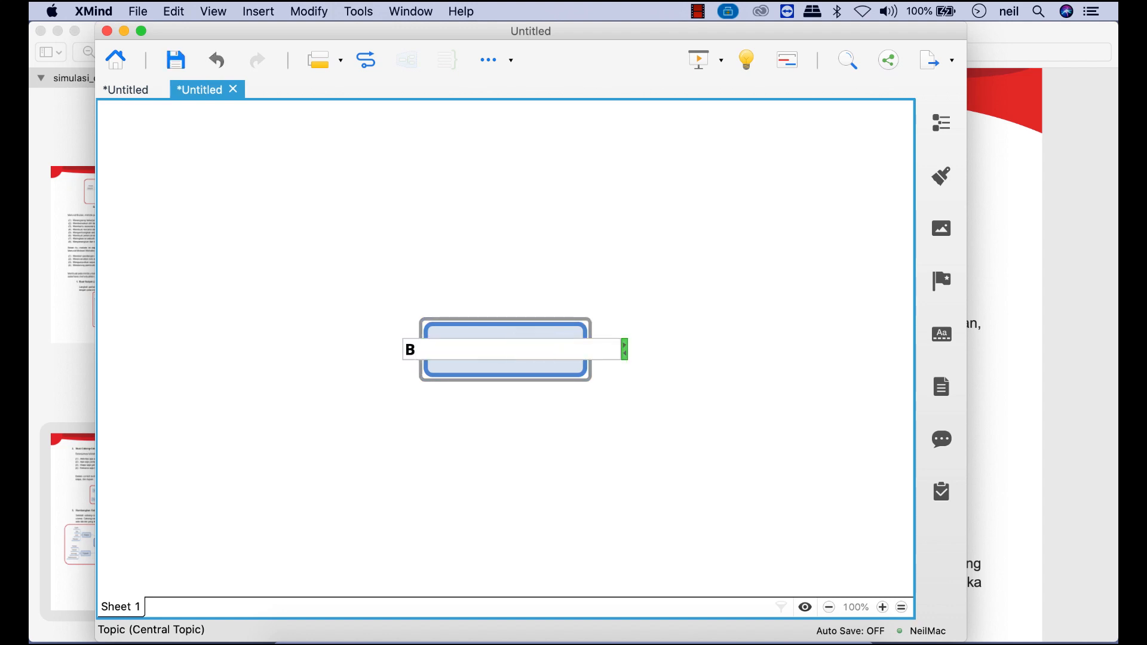
click(582, 377)
Add a first subtopic to the central topic Belajar and name it Waktu
click(543, 354)
click(327, 63)
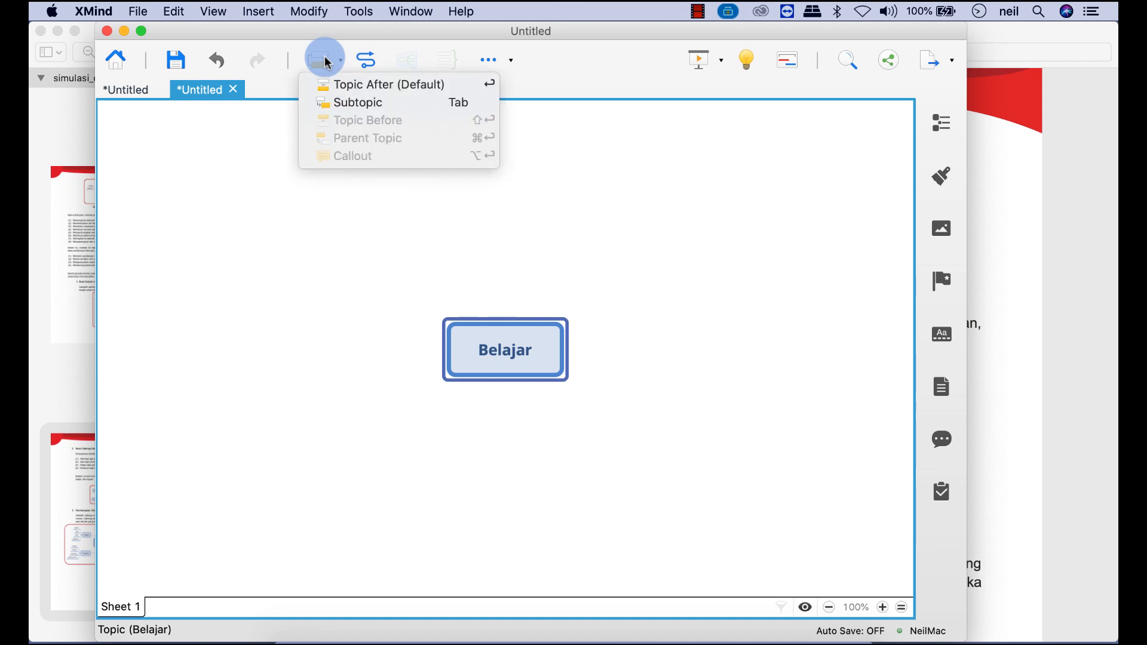
click(356, 102)
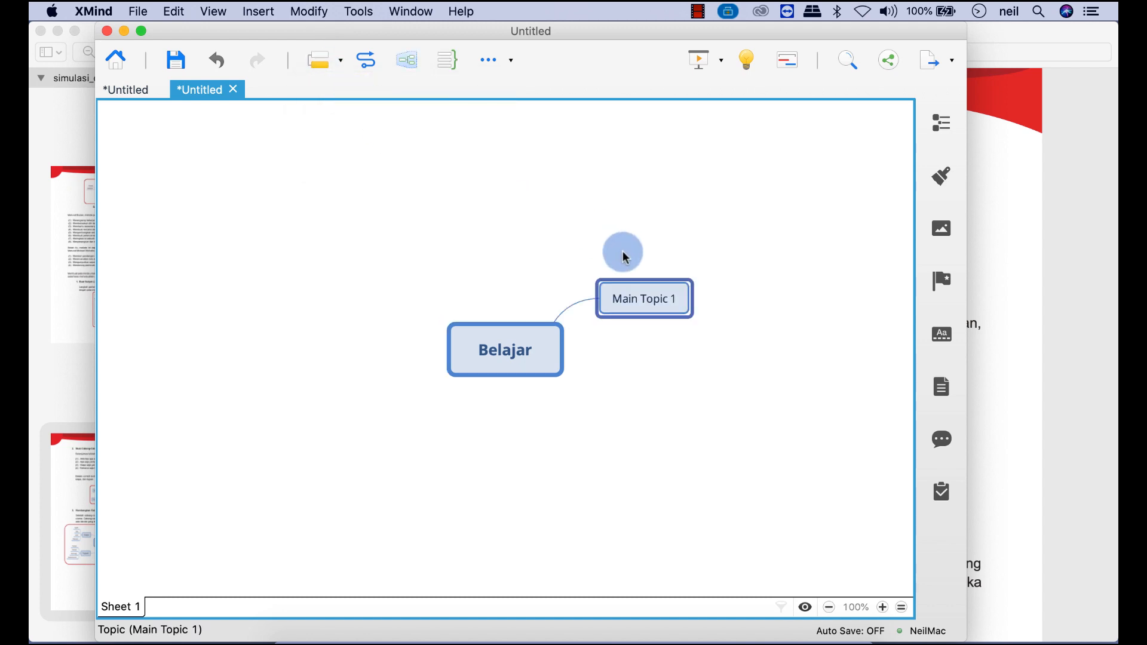
double_click(656, 308)
text(Waktu)
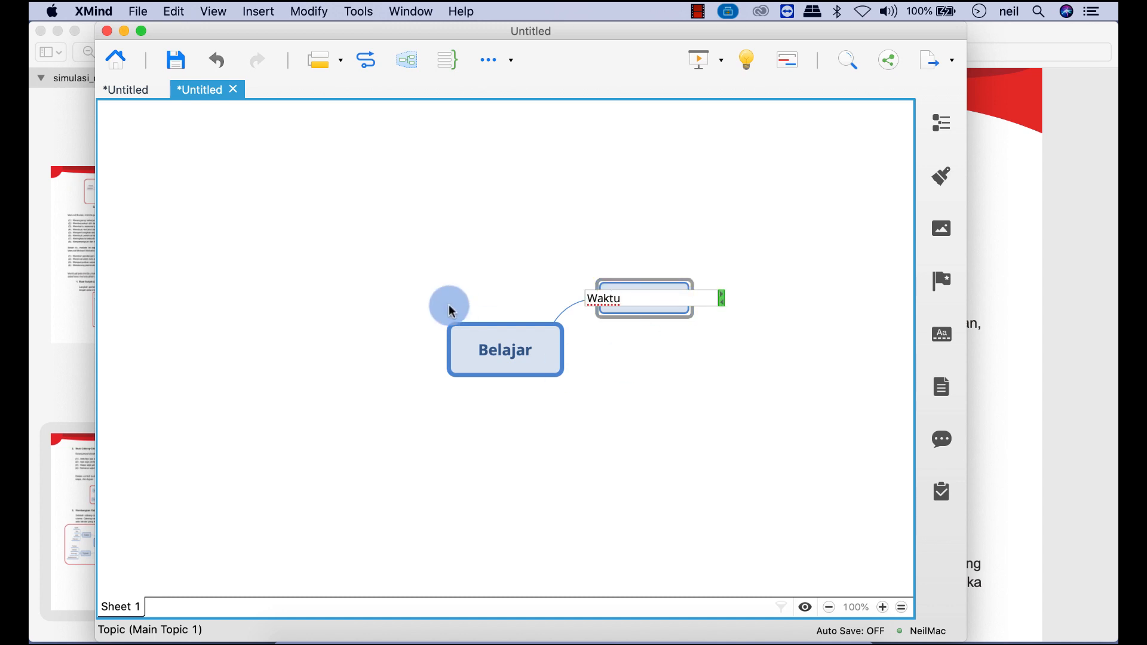
Add a second subtopic to Belajar and name it Media
click(491, 341)
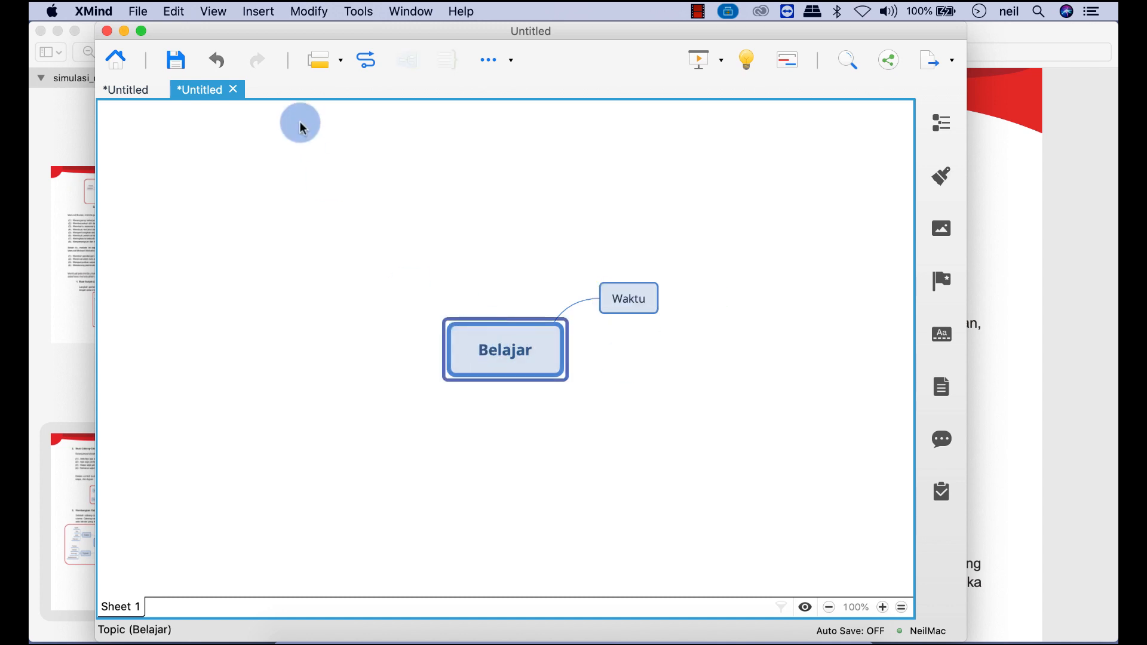
click(323, 72)
click(353, 102)
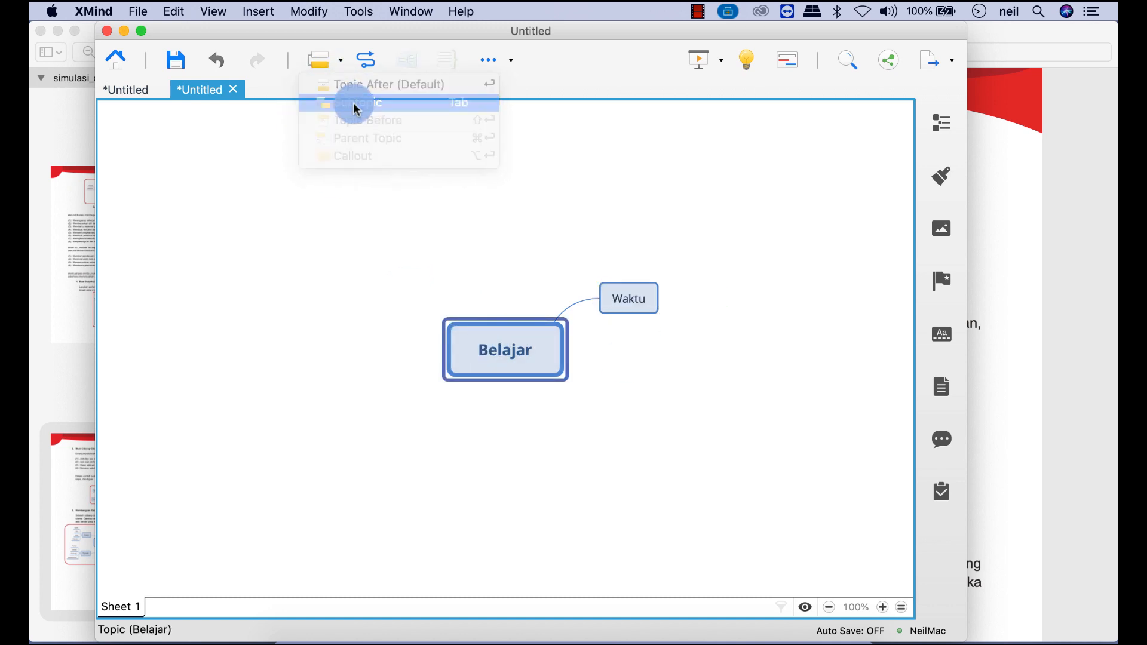
click(615, 389)
click(647, 408)
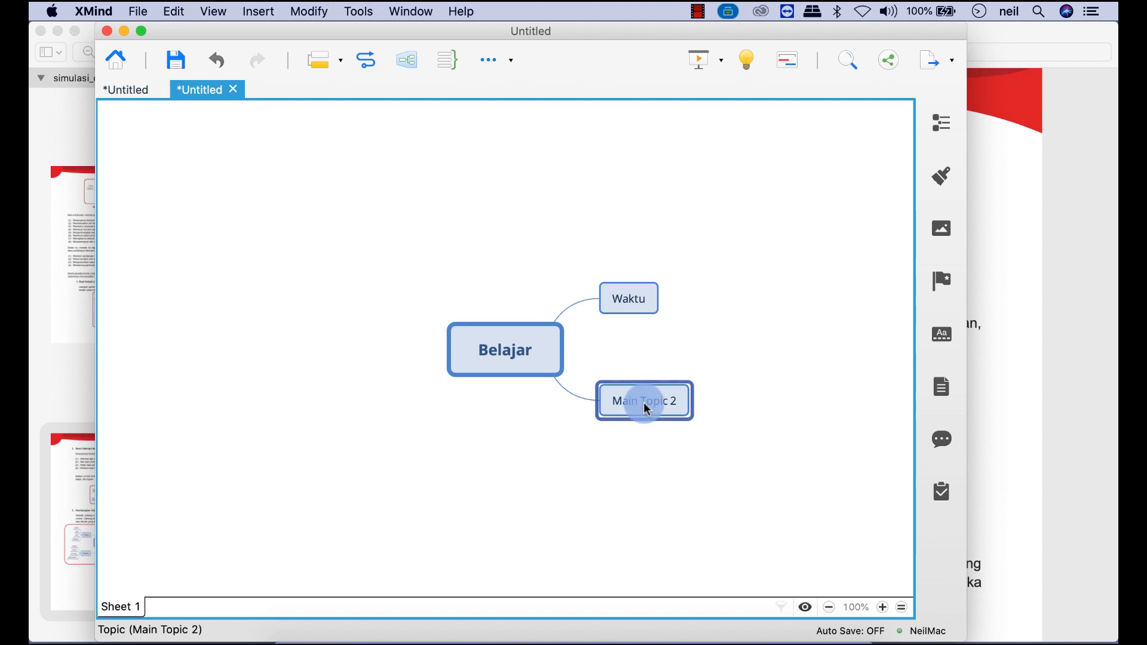
text(Media)
Add a third subtopic to Belajar and name it Pelajaran apa
click(480, 332)
click(491, 349)
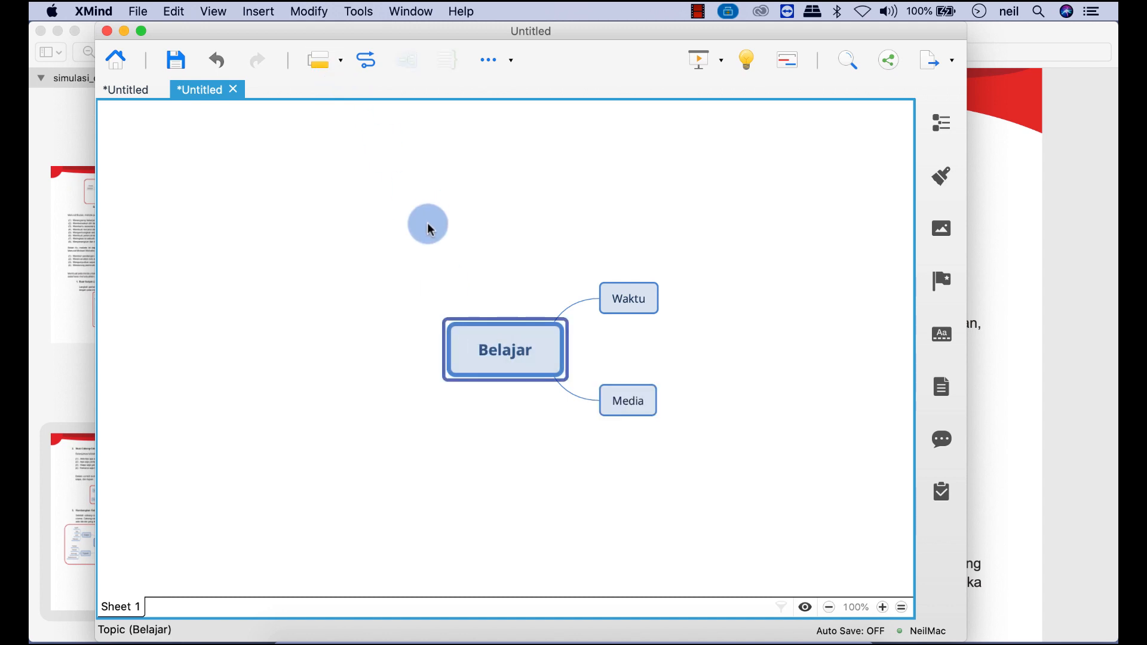
click(317, 62)
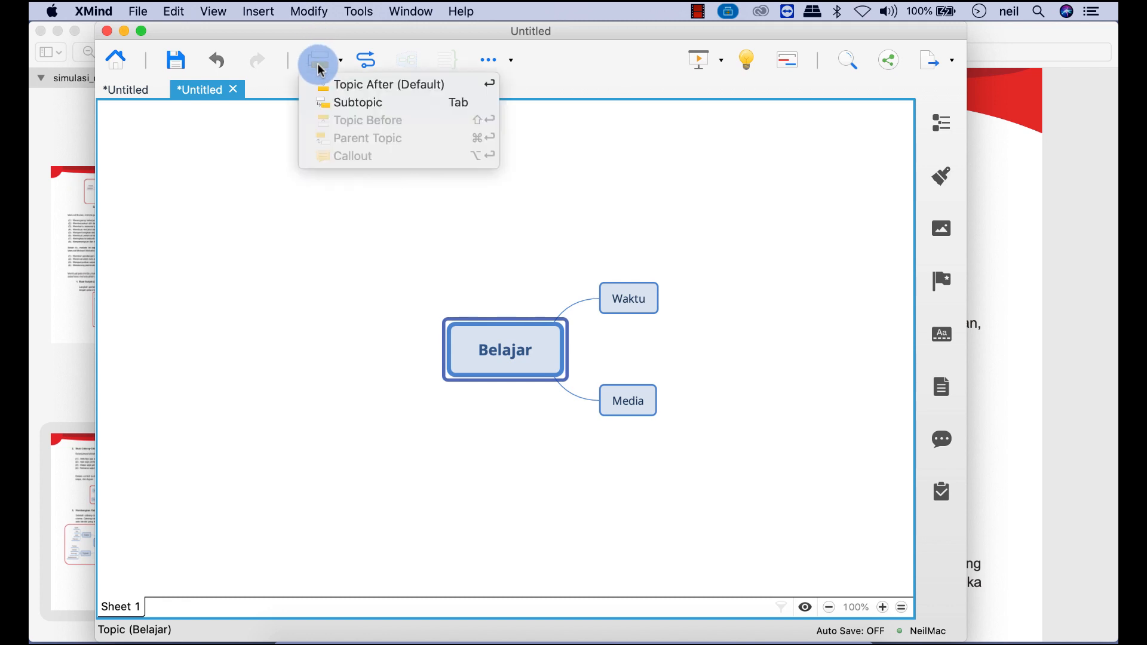
click(347, 102)
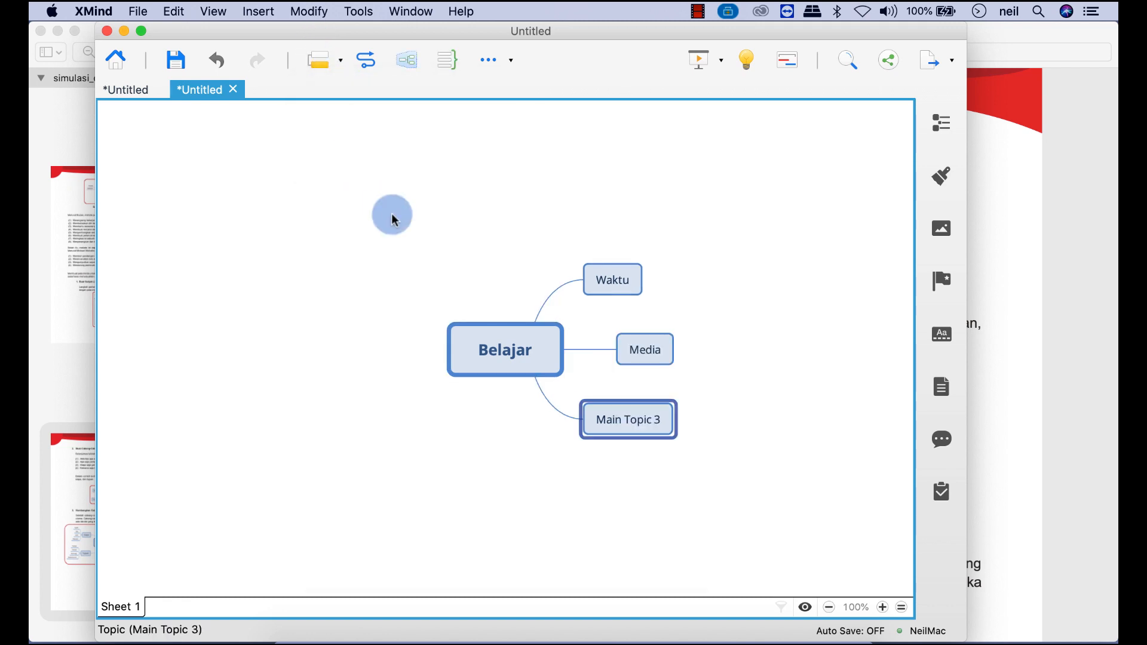
double_click(625, 418)
text(Pelajara)
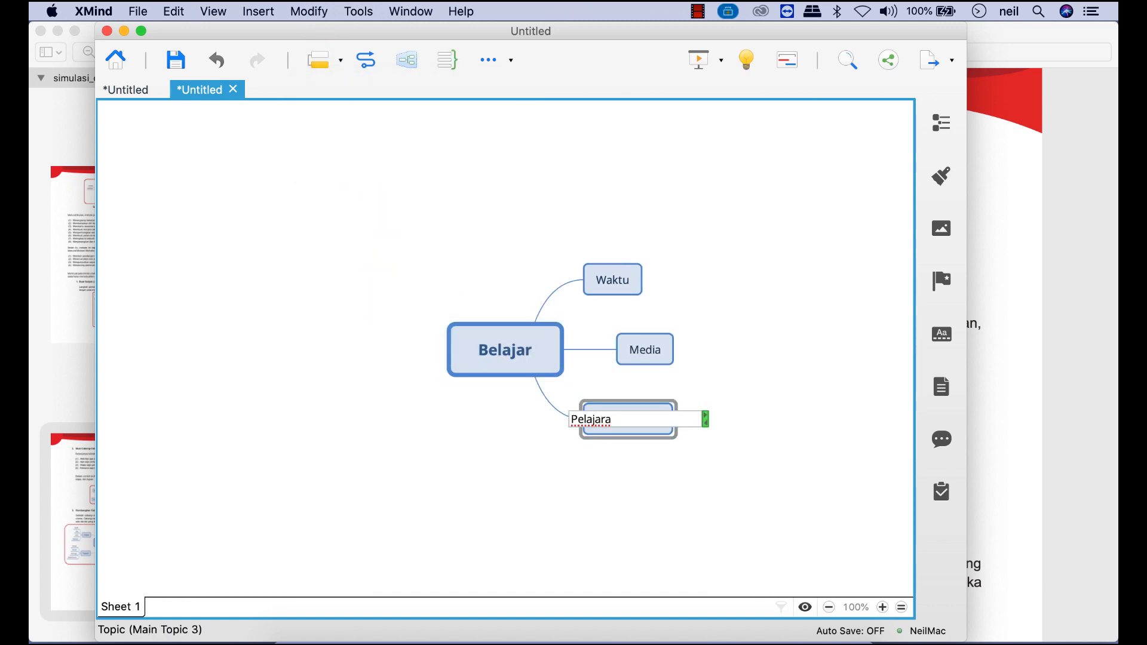
text(n apa)
click(694, 503)
Add a subtopic to the Waktu branch and name it Pagi
click(621, 274)
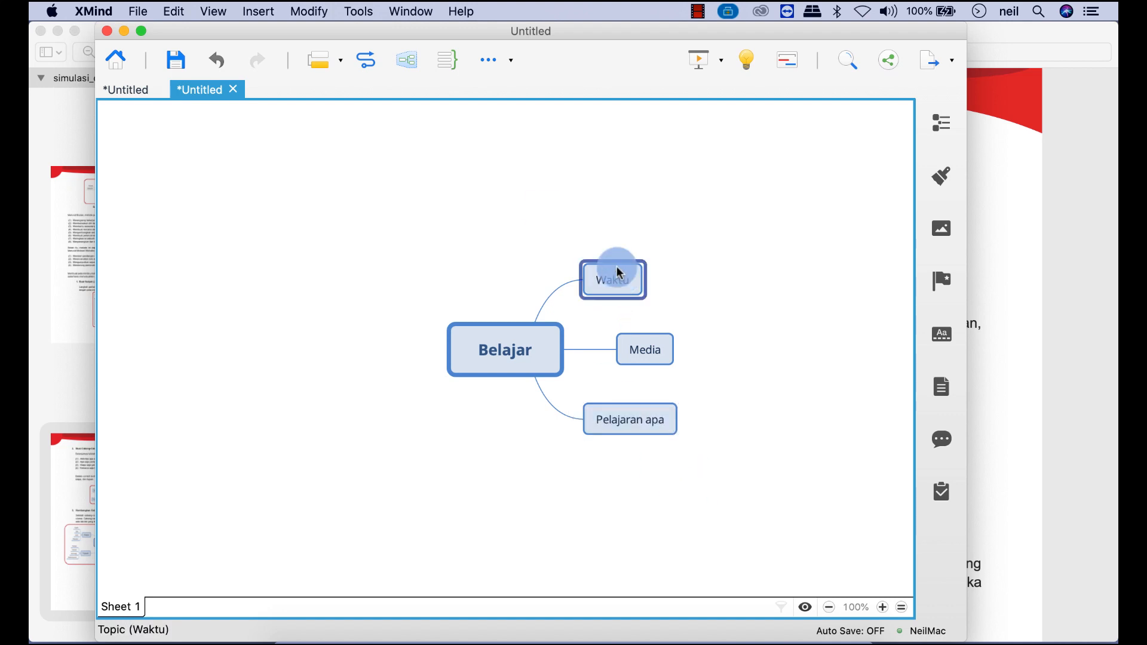
click(319, 65)
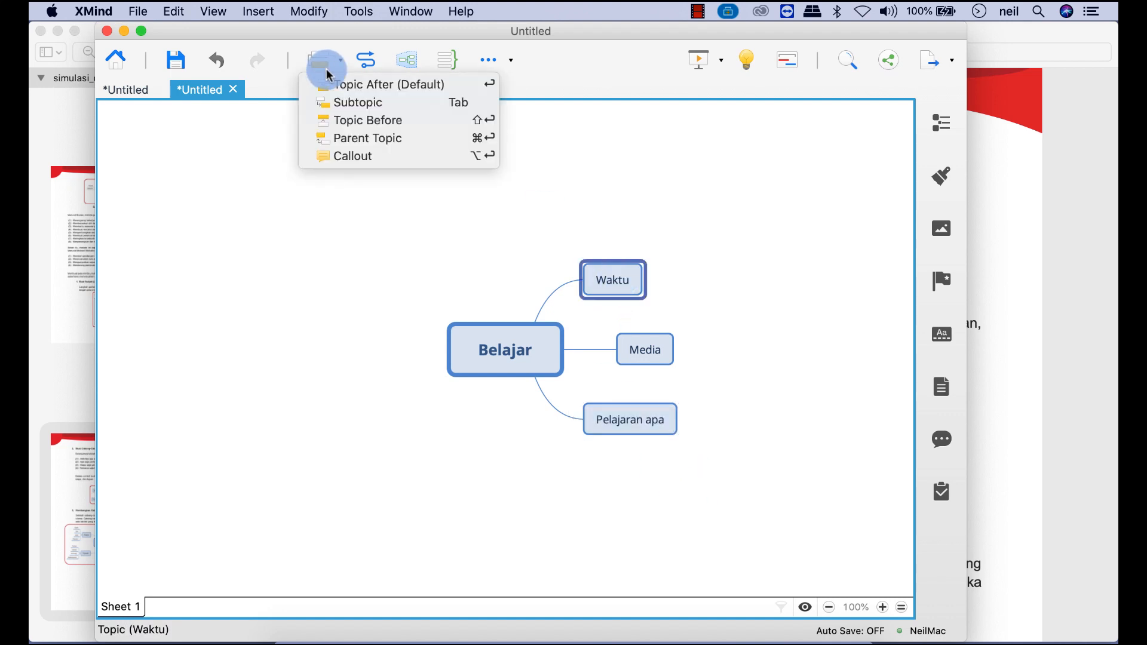
click(373, 105)
click(699, 270)
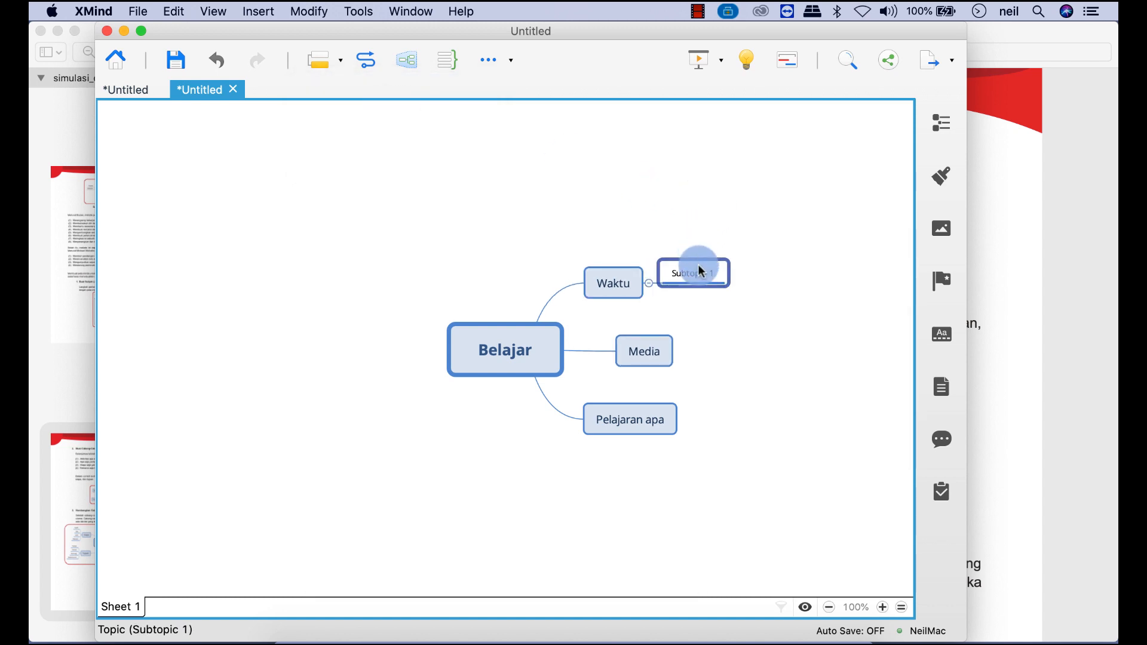
text(Pagi)
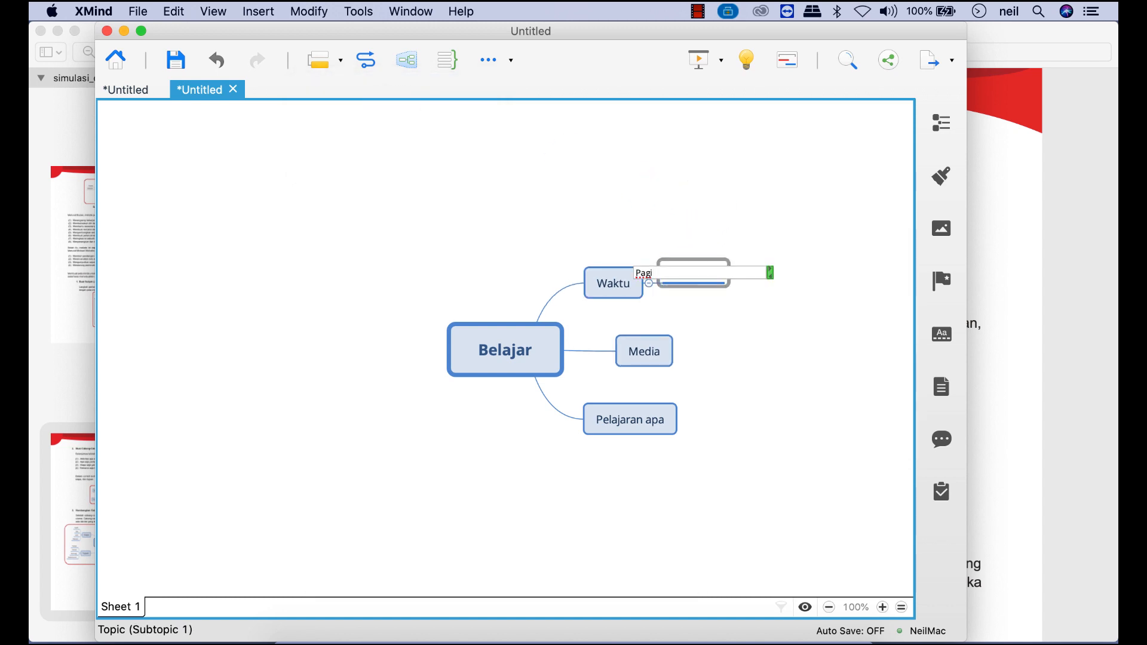
Add a second subtopic to the Waktu branch, below Pagi, and name it Malam
click(606, 290)
click(318, 63)
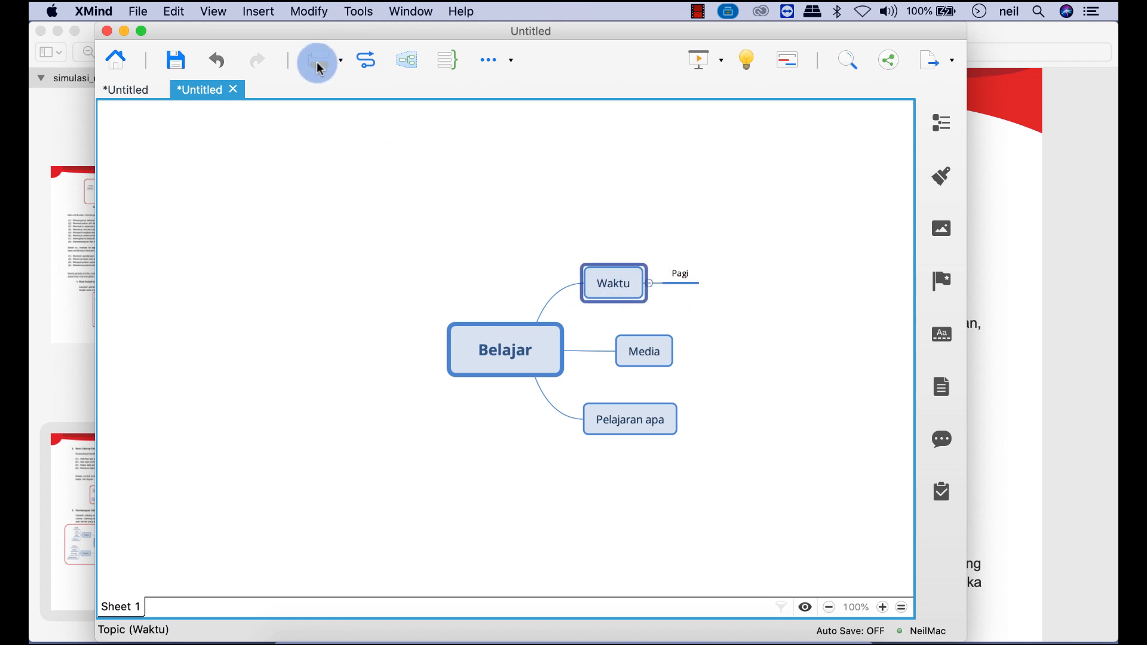
click(326, 103)
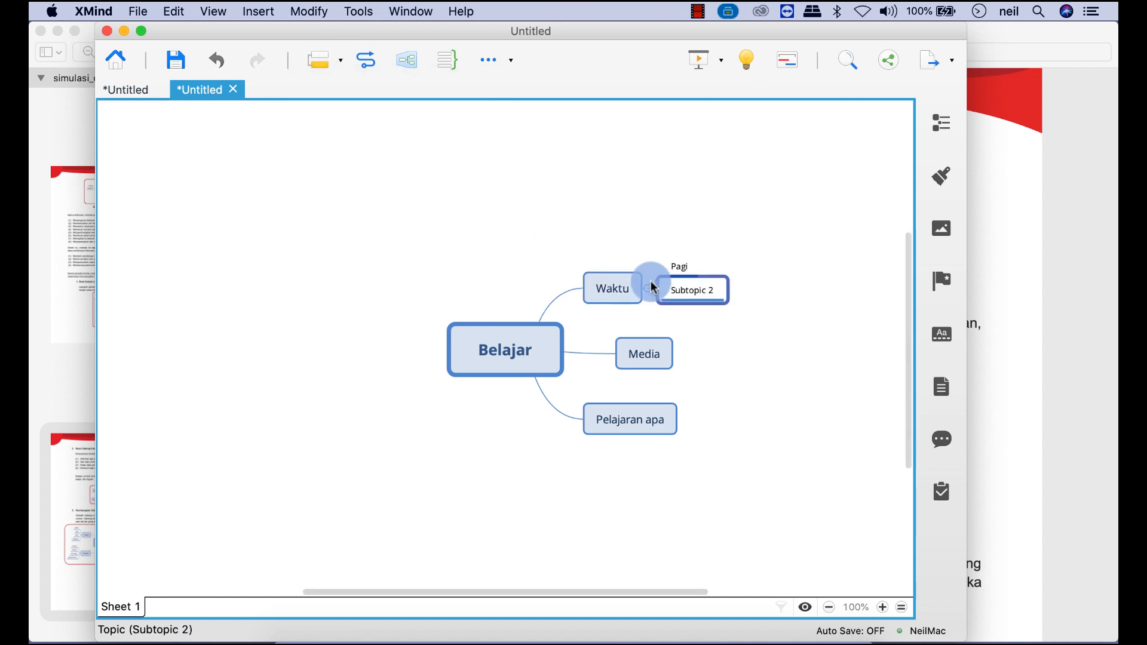
text(Malam)
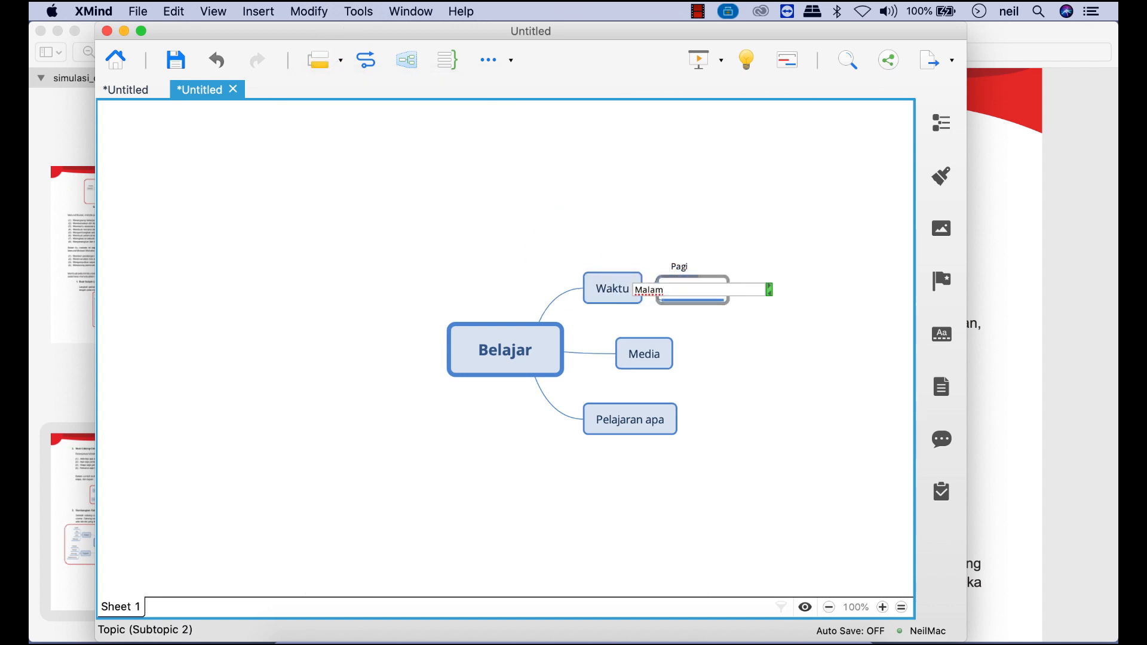
click(738, 353)
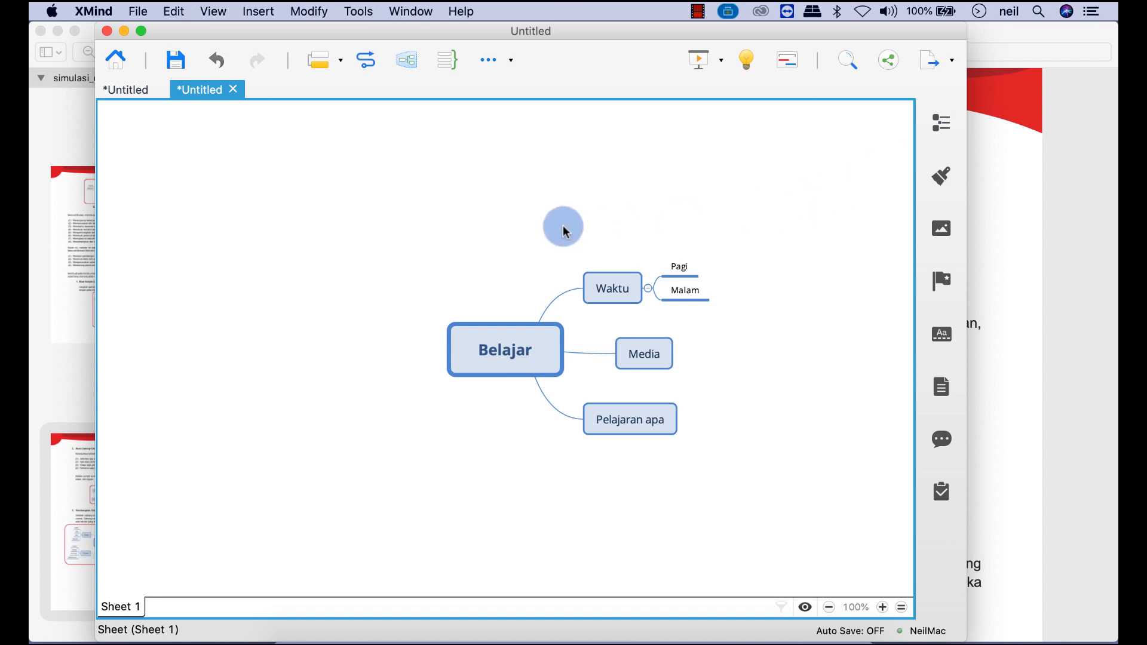
scroll(574, 194, right, 5)
scroll(572, 197, left, 5)
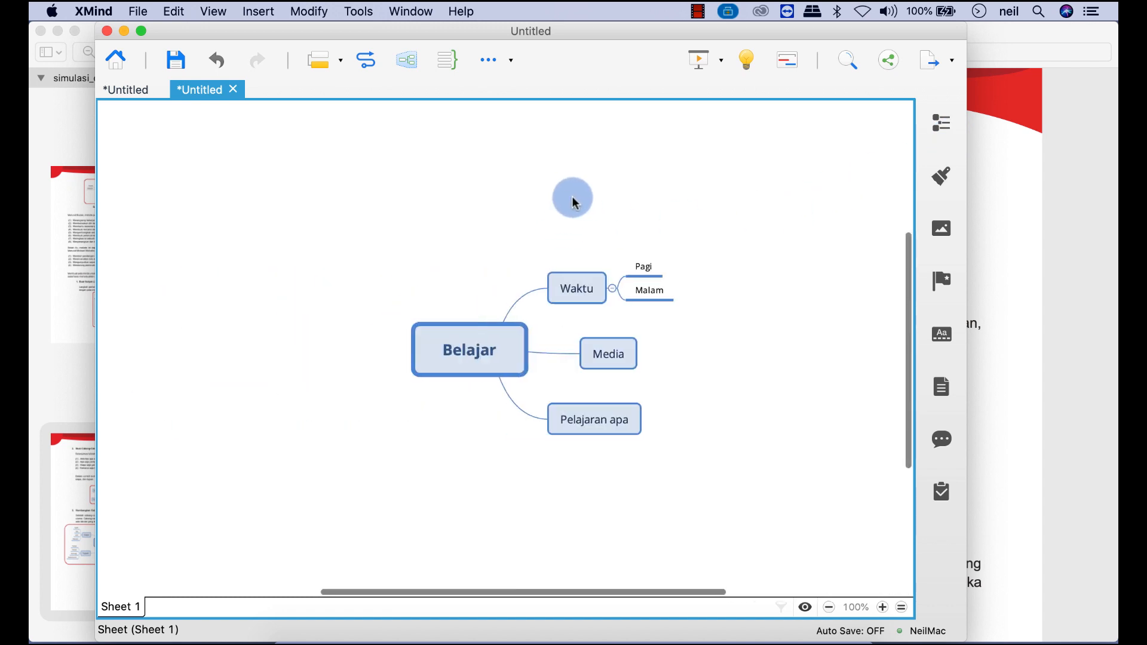
scroll(572, 195, right, 5)
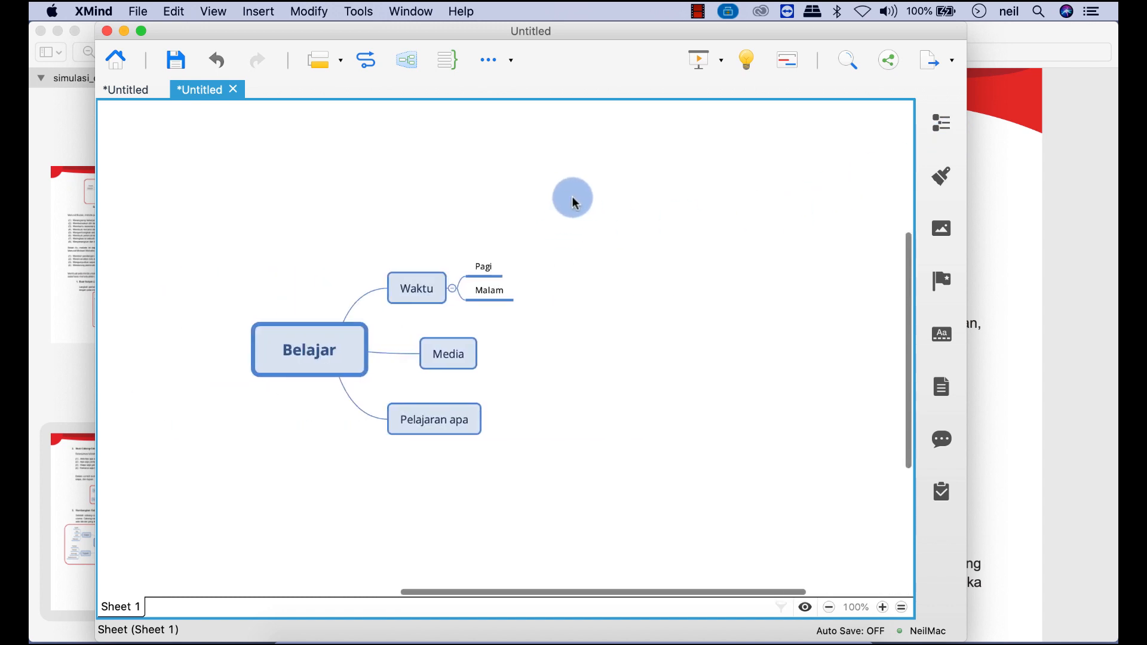